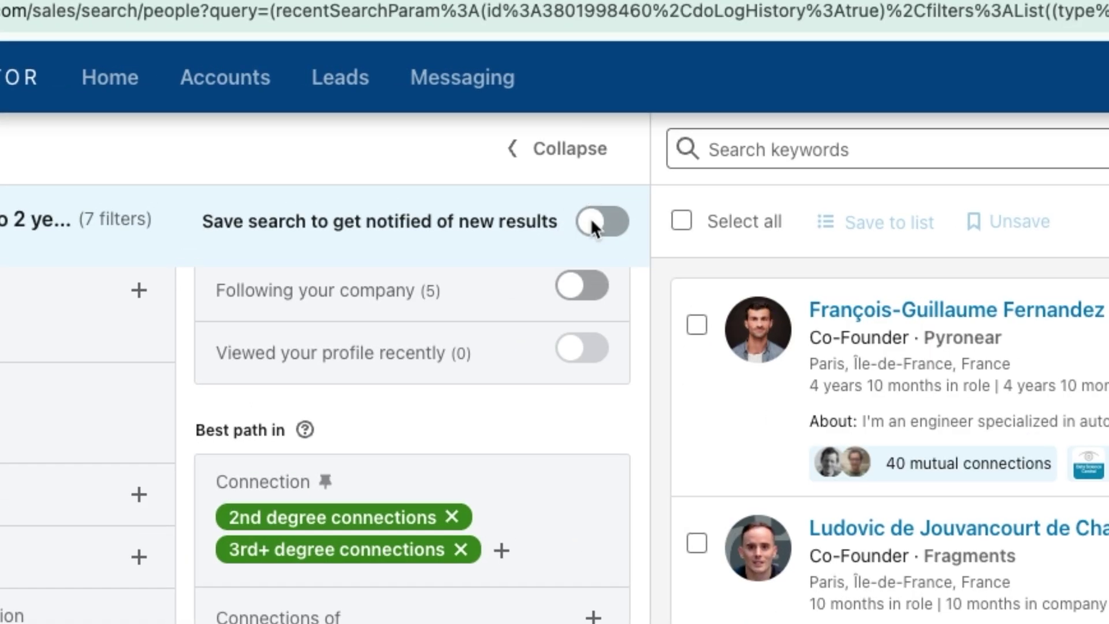
Save the 7-filter founder lead search with weekly alerts for its new results.
click(619, 225)
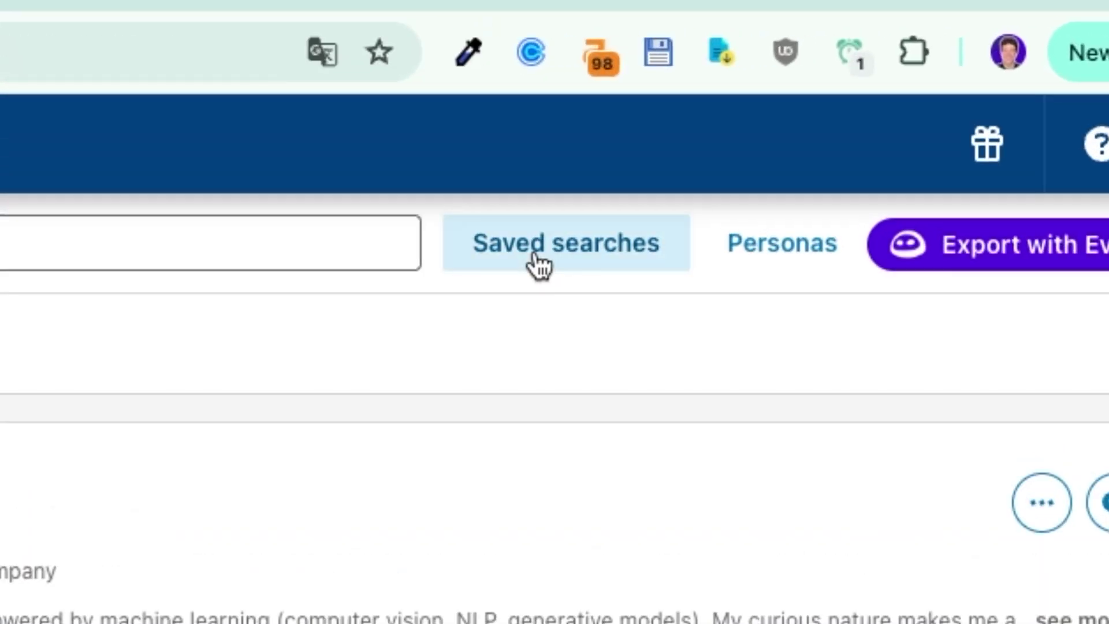
Rename the newly saved first search in Saved searches to 'Founder France'.
click(841, 100)
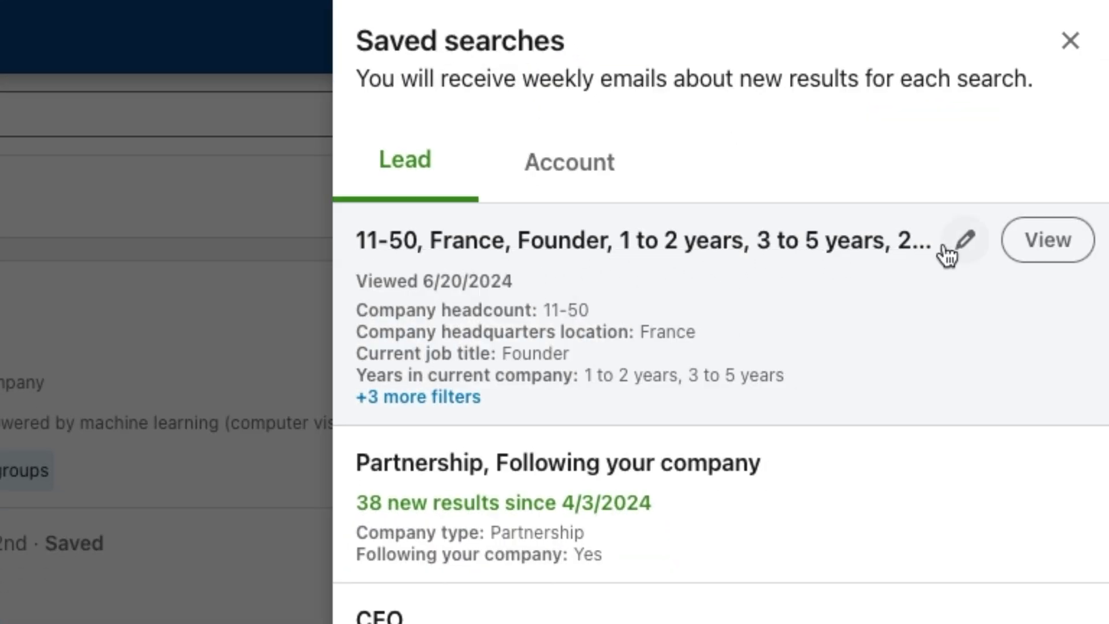
click(966, 242)
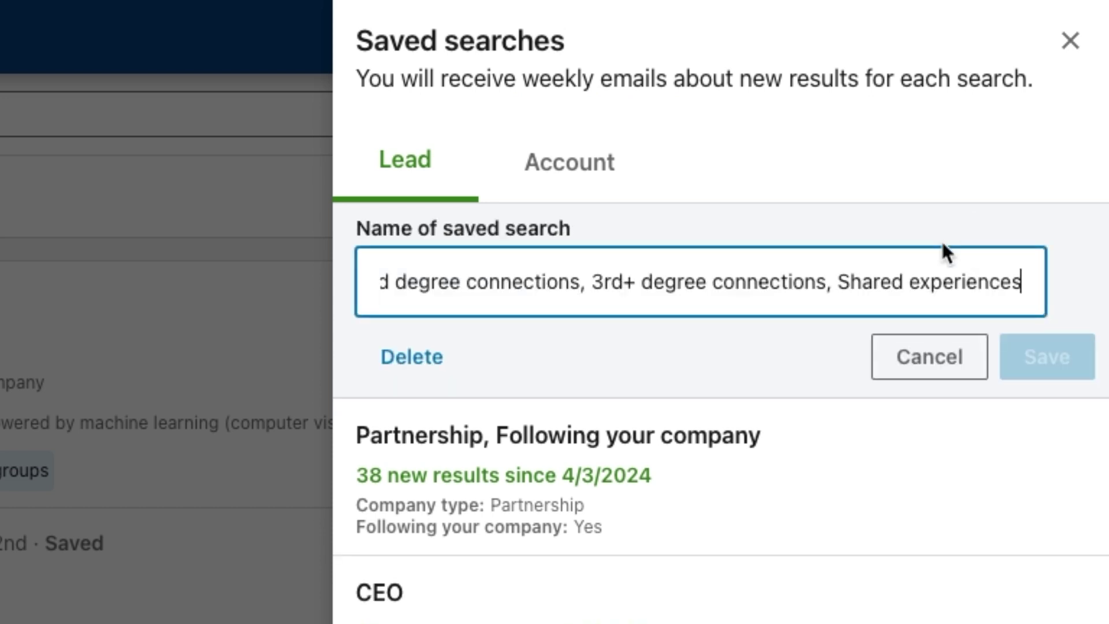
triple_click(658, 312)
key(BackSpace)
text(Founder France)
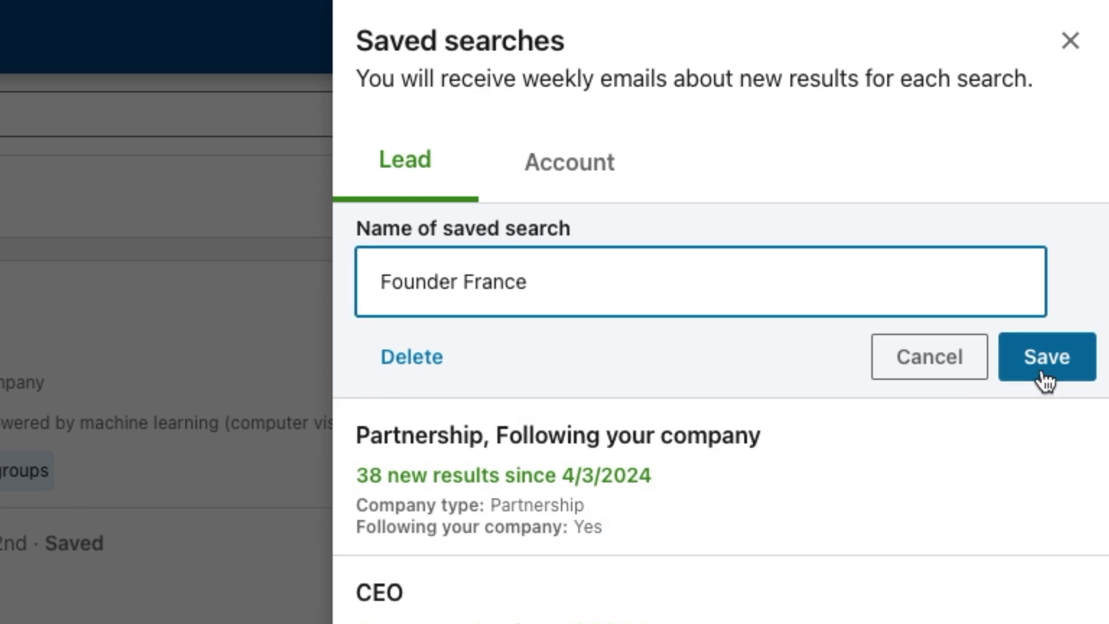
click(1046, 370)
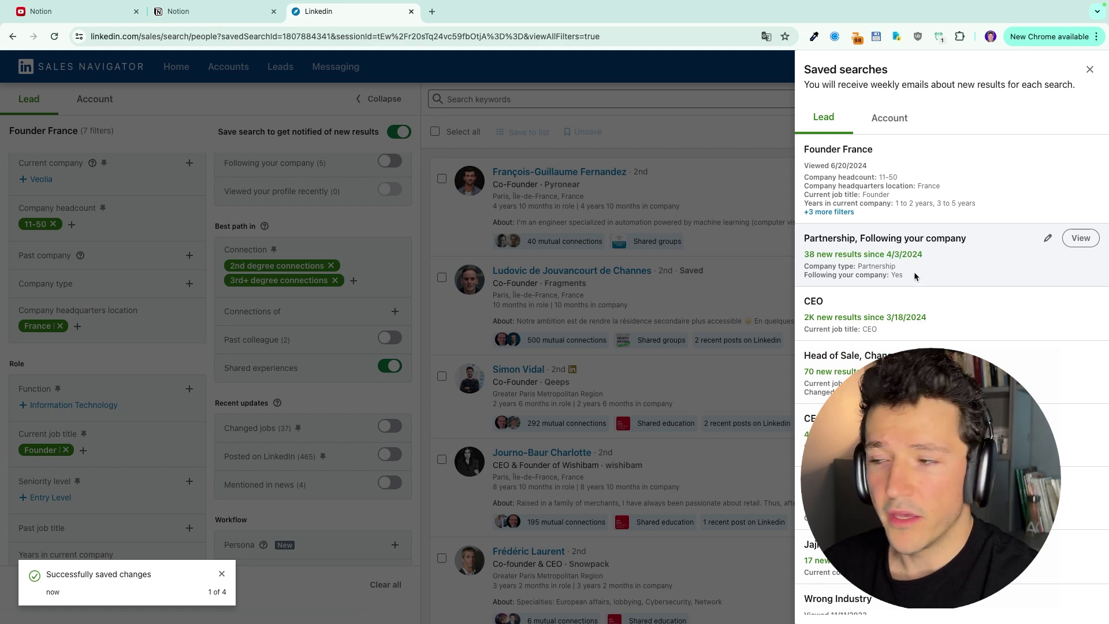
Open the saved CEO search and show only its 2K new results.
click(850, 319)
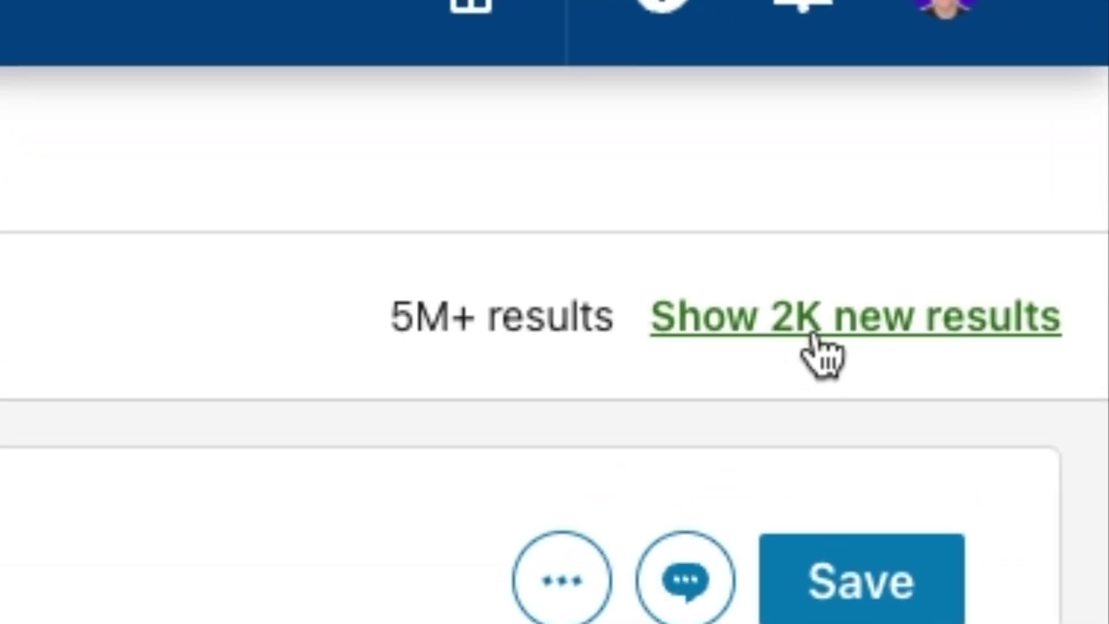
click(823, 341)
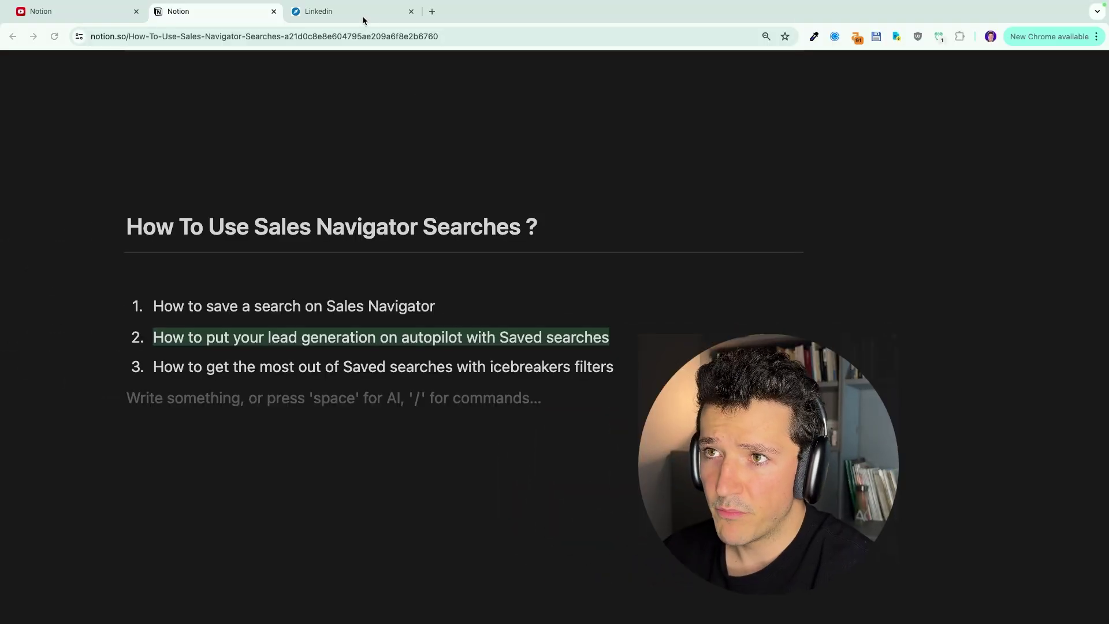
Return to the LinkedIn tab with the 'Partnership, Following your company' search results.
click(363, 18)
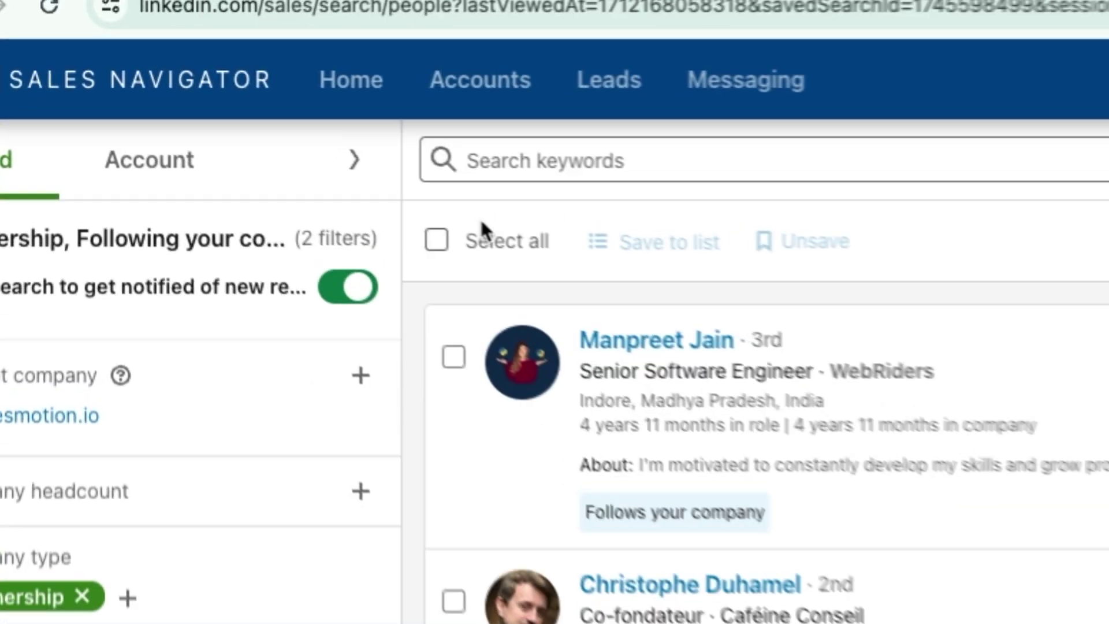
Select all the Partnership search's new leads and open the Save to list menu.
click(211, 132)
click(664, 245)
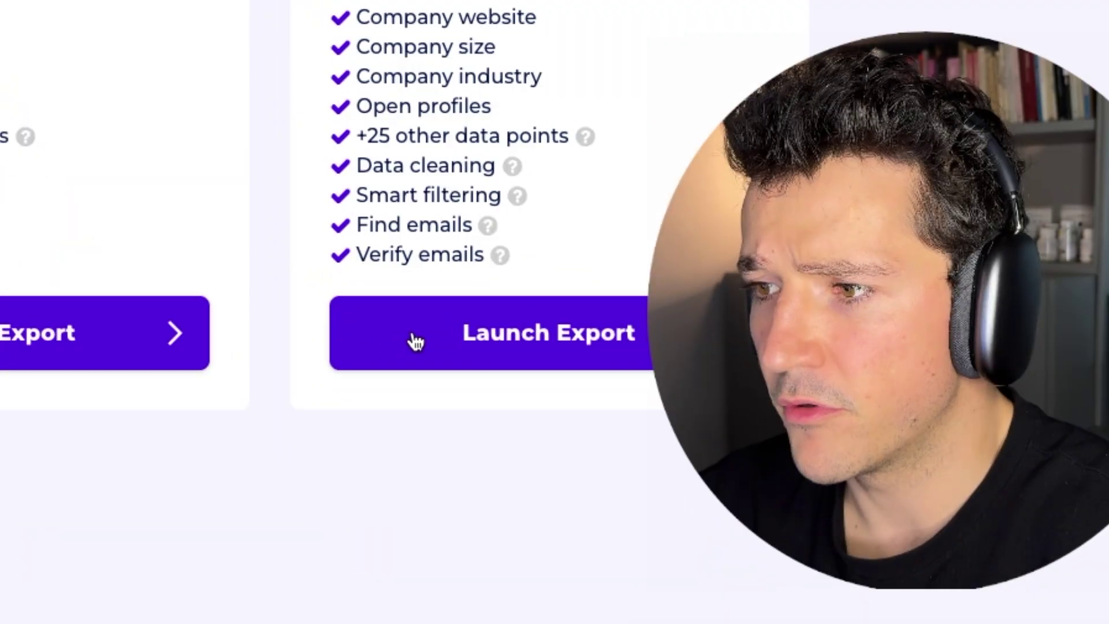
Export the 34 leads with emails under the name 'Saved Search New Results'.
click(410, 522)
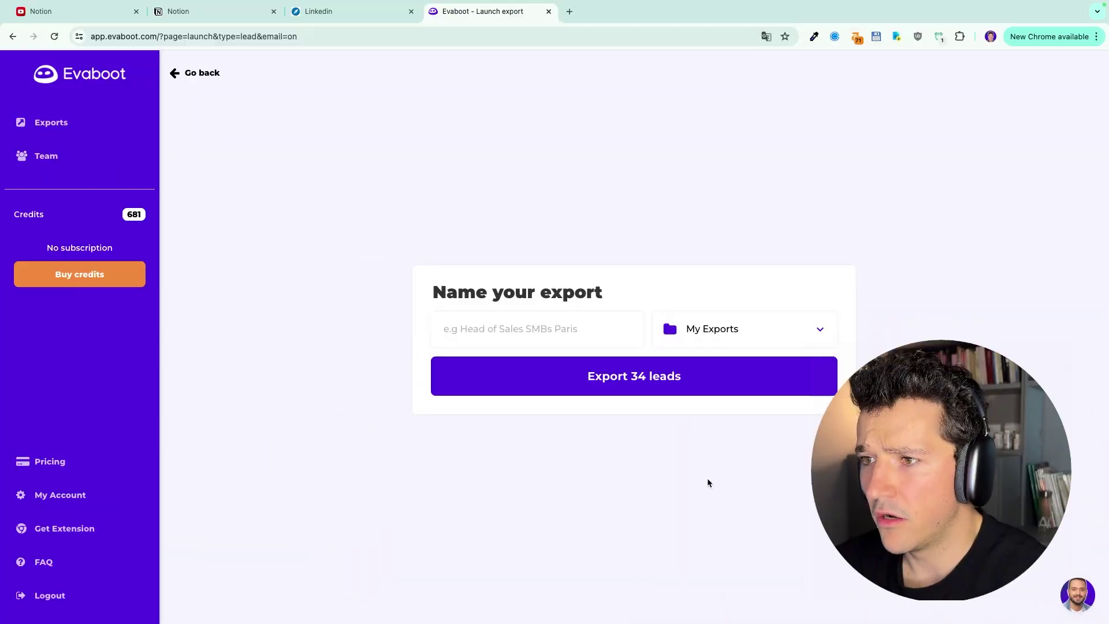
click(502, 329)
text(Saved Search new results)
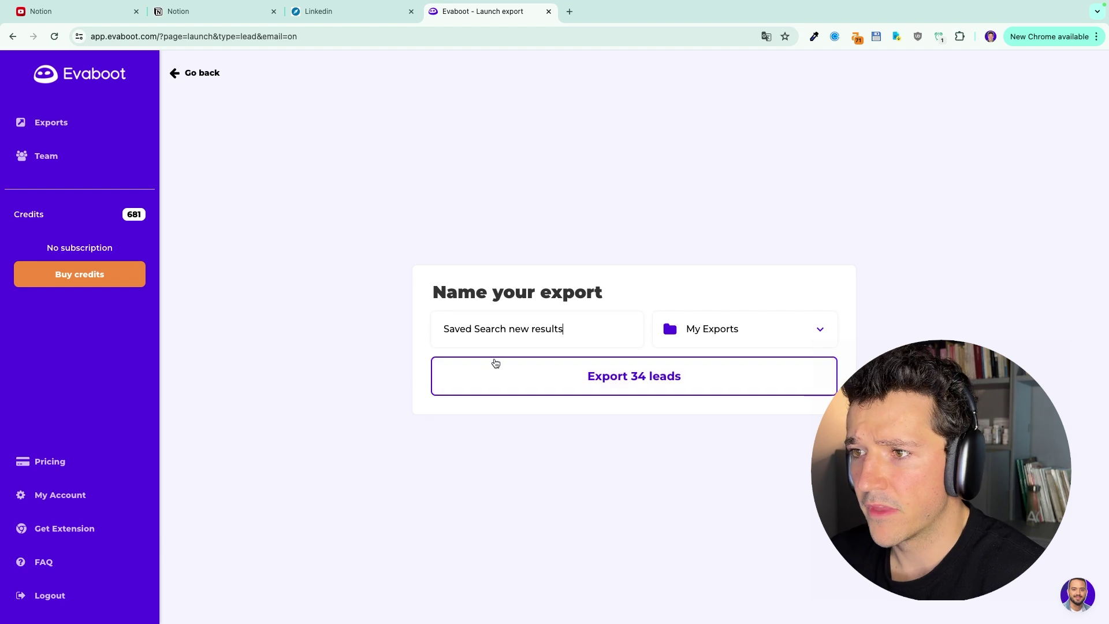
click(493, 367)
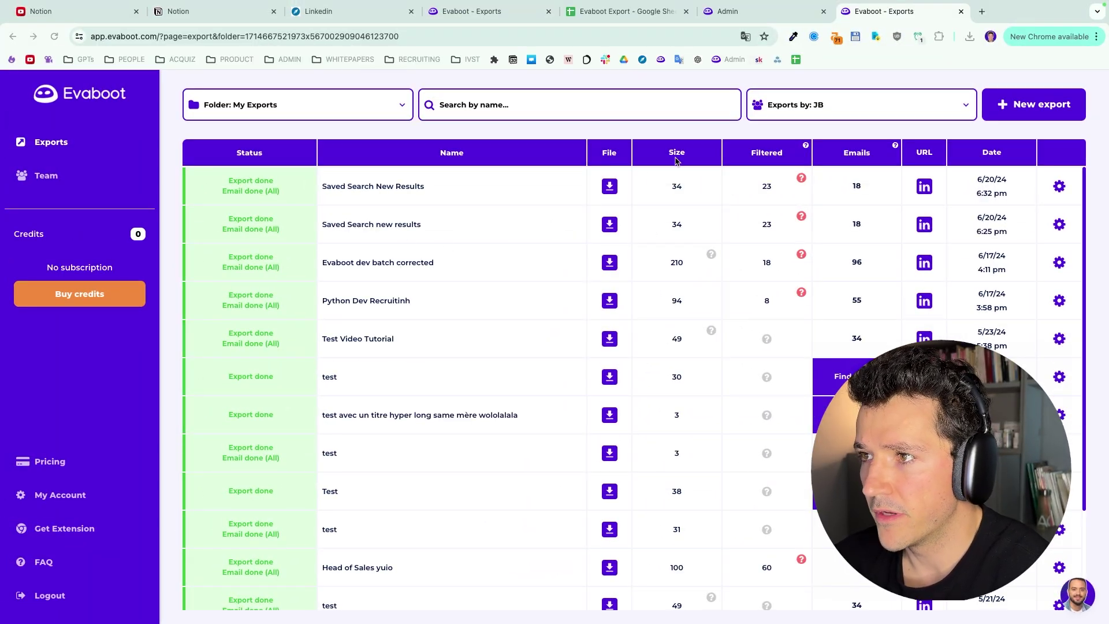
scroll(676, 161, up, 5)
scroll(676, 161, right, 1)
scroll(676, 161, right, 4)
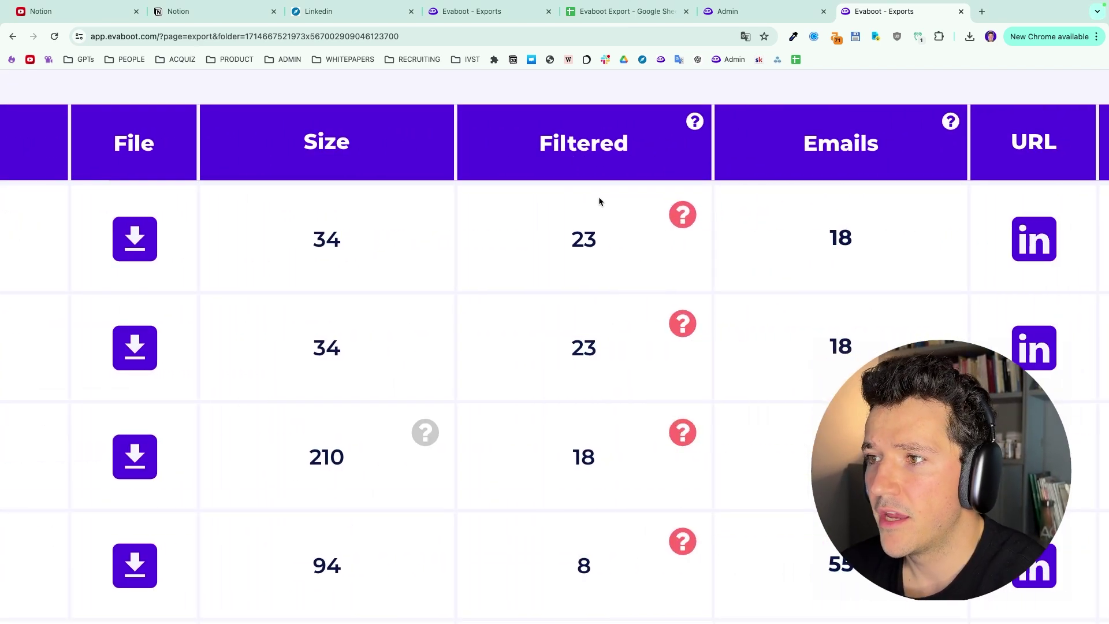
scroll(546, 201, right, 2)
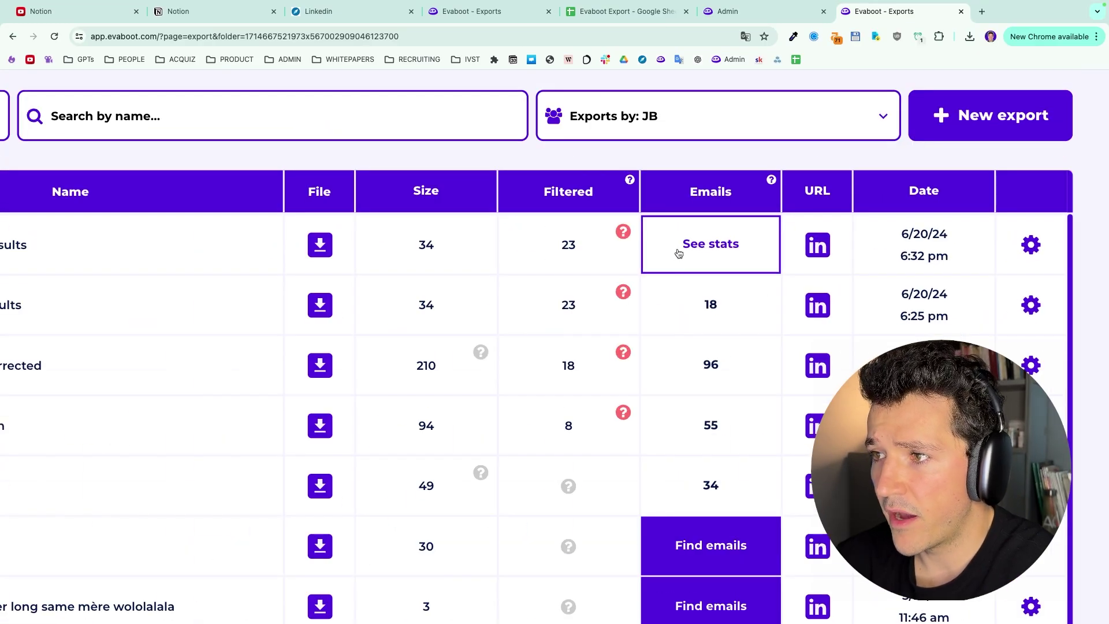
click(679, 253)
scroll(373, 250, left, 3)
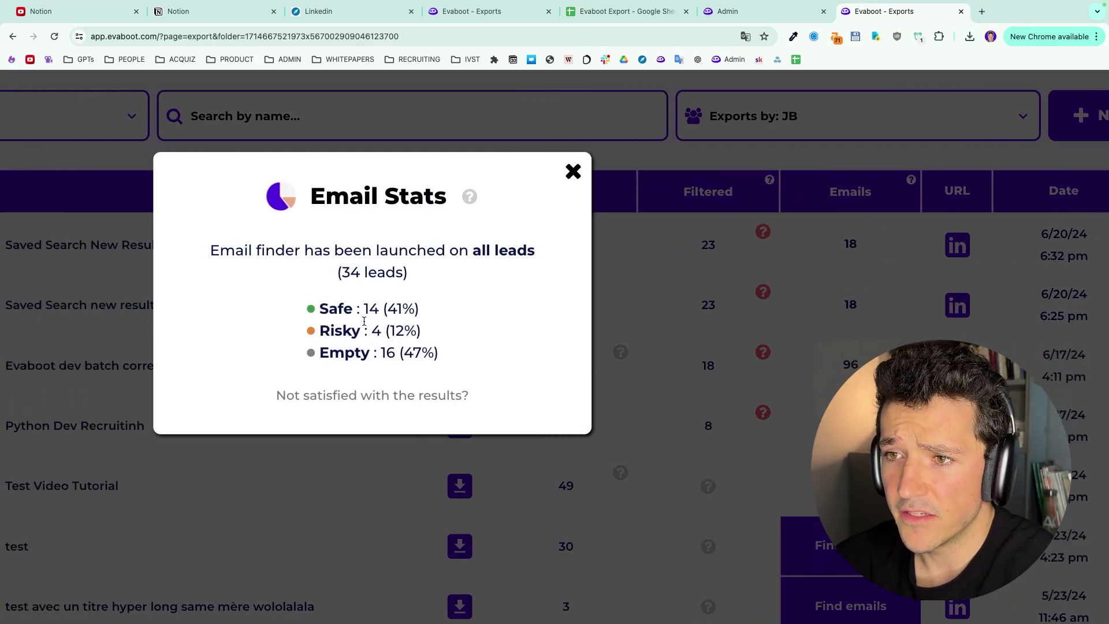
scroll(364, 320, left, 1)
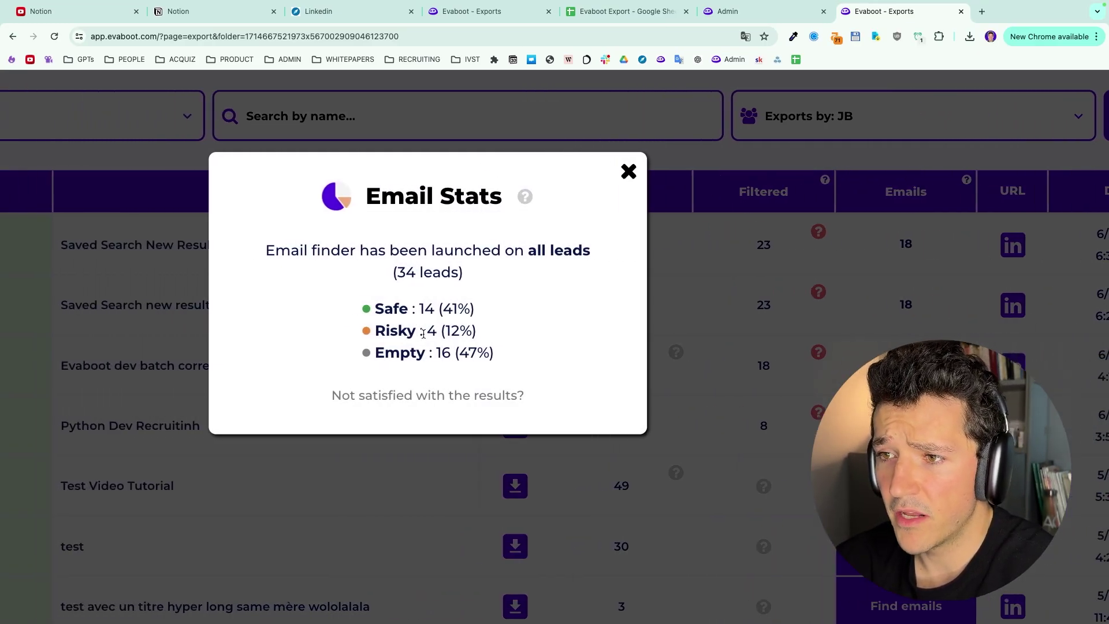
drag(428, 330, 443, 331)
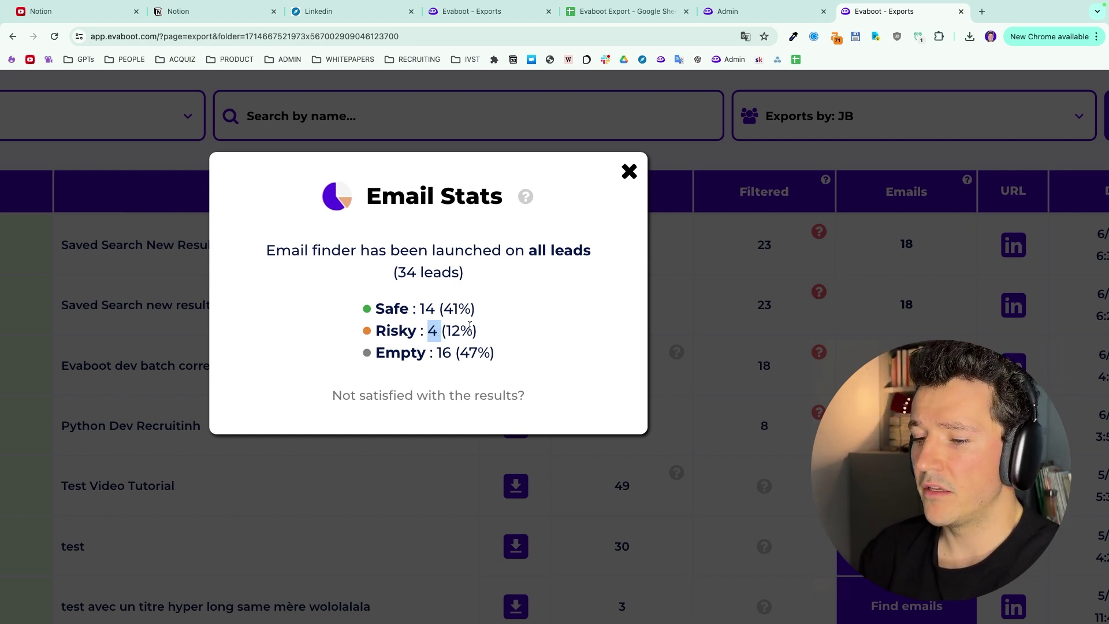
key(super+shift+b)
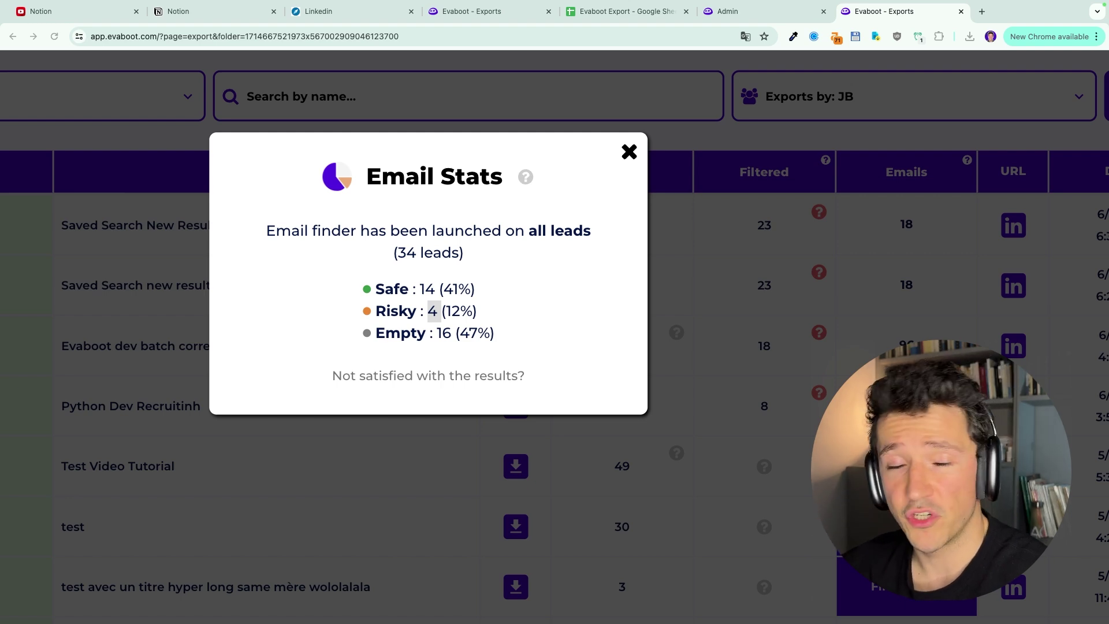
Close the email stats and open the file preview of the latest export.
click(629, 151)
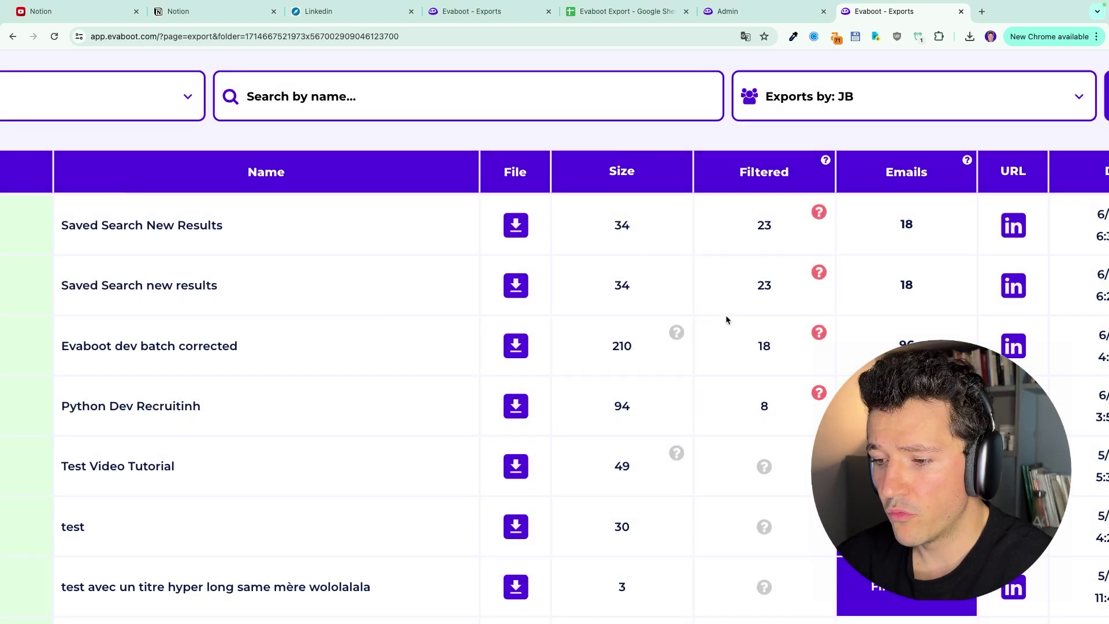
scroll(725, 315, down, 5)
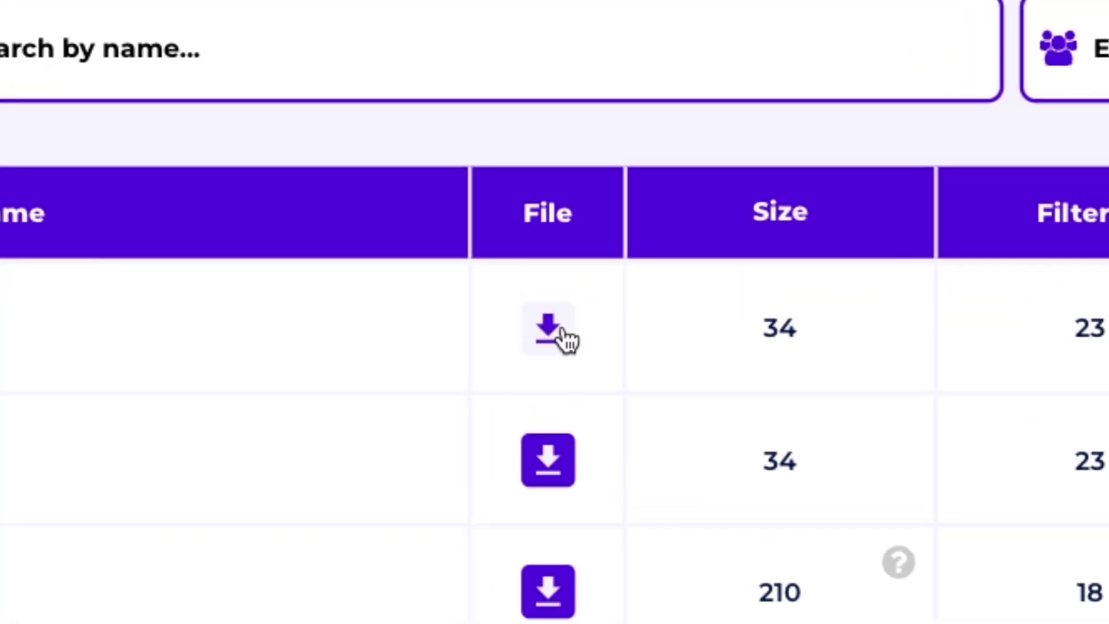
click(569, 191)
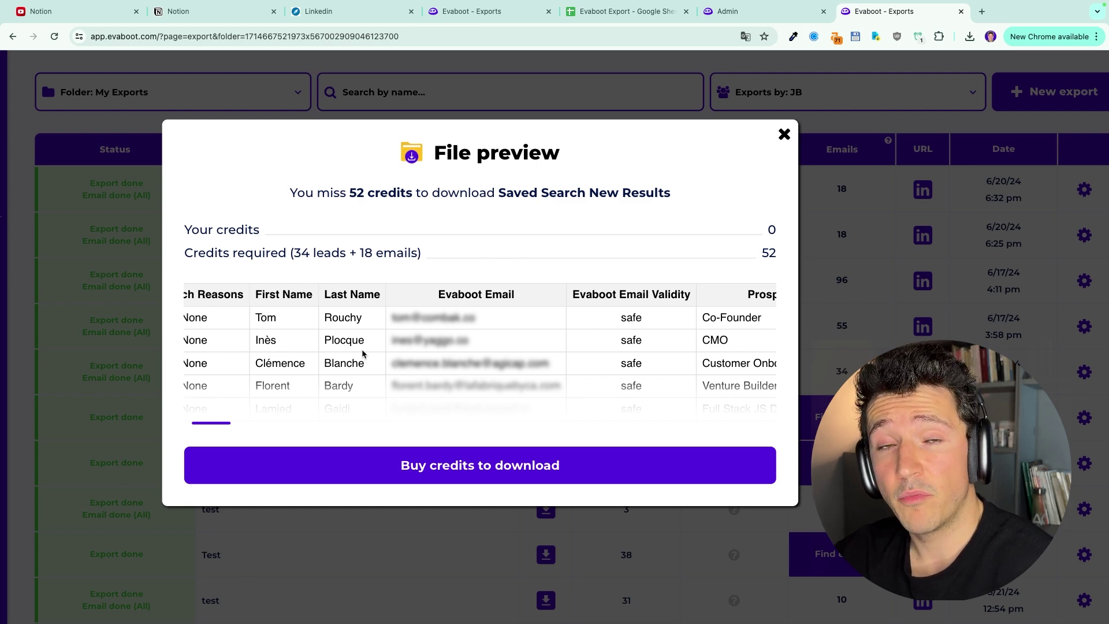
Scroll across the preview table's columns to review the exported leads.
scroll(491, 340, right, 1)
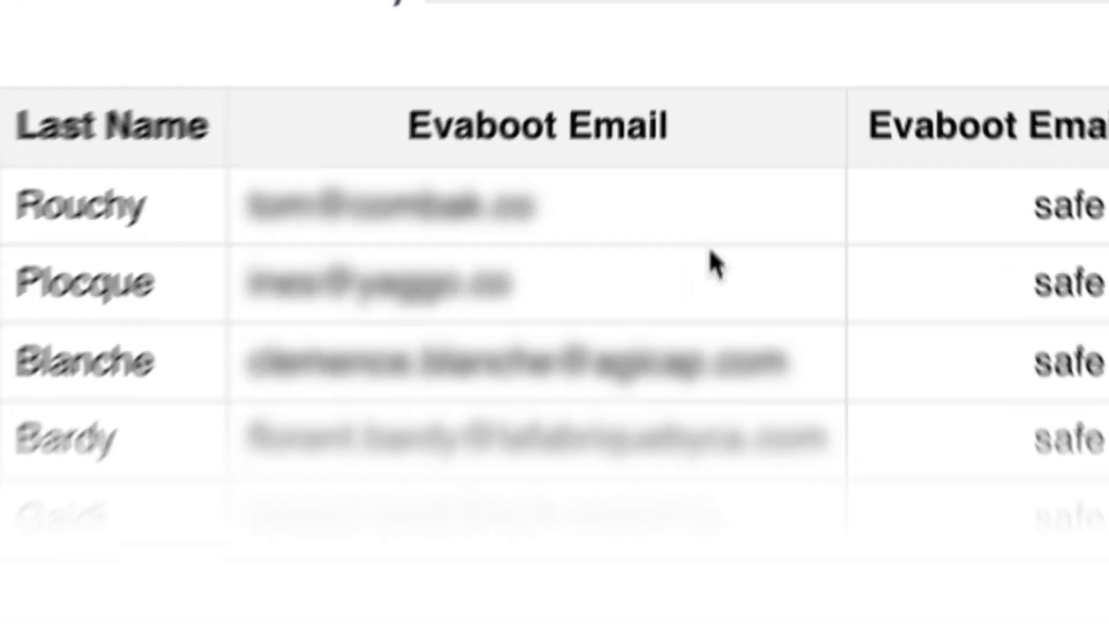
scroll(524, 334, right, 5)
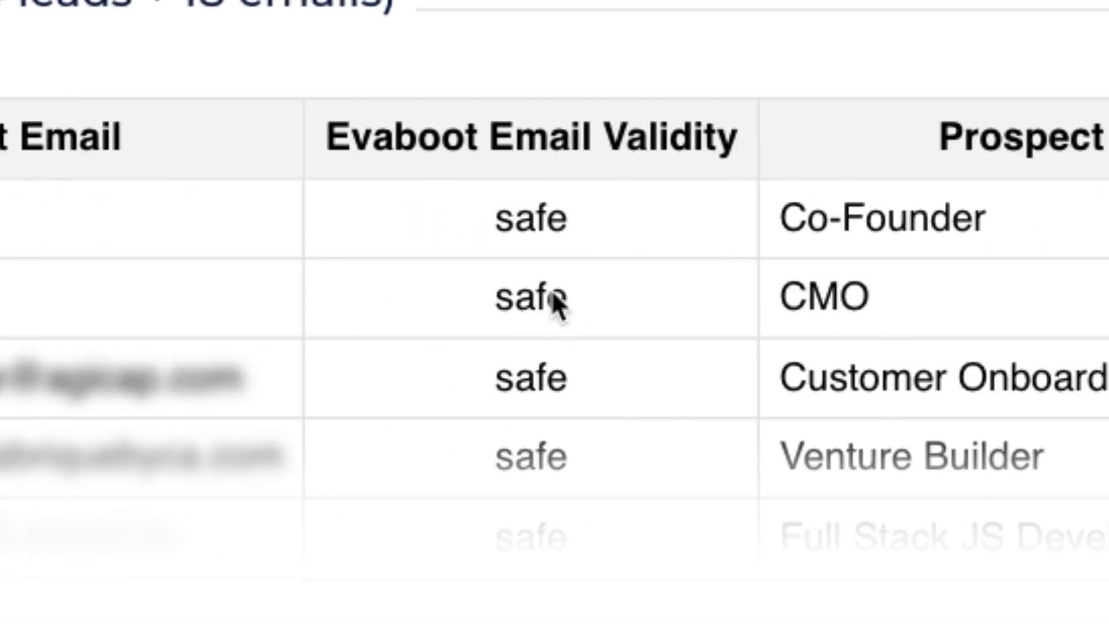
scroll(792, 280, right, 10)
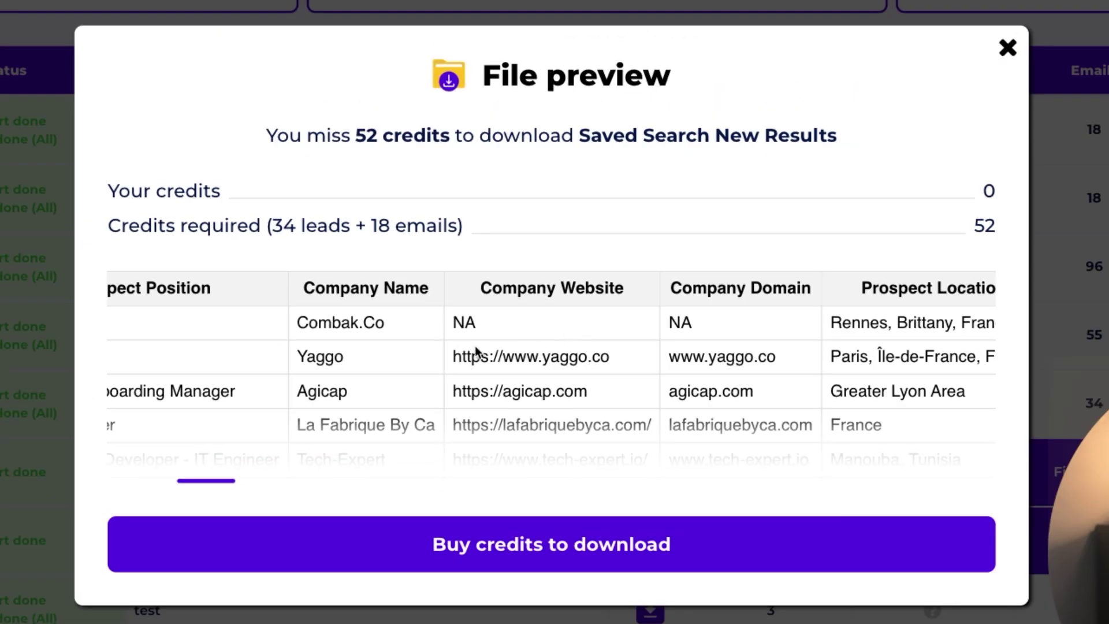
scroll(476, 353, right, 5)
scroll(477, 352, right, 10)
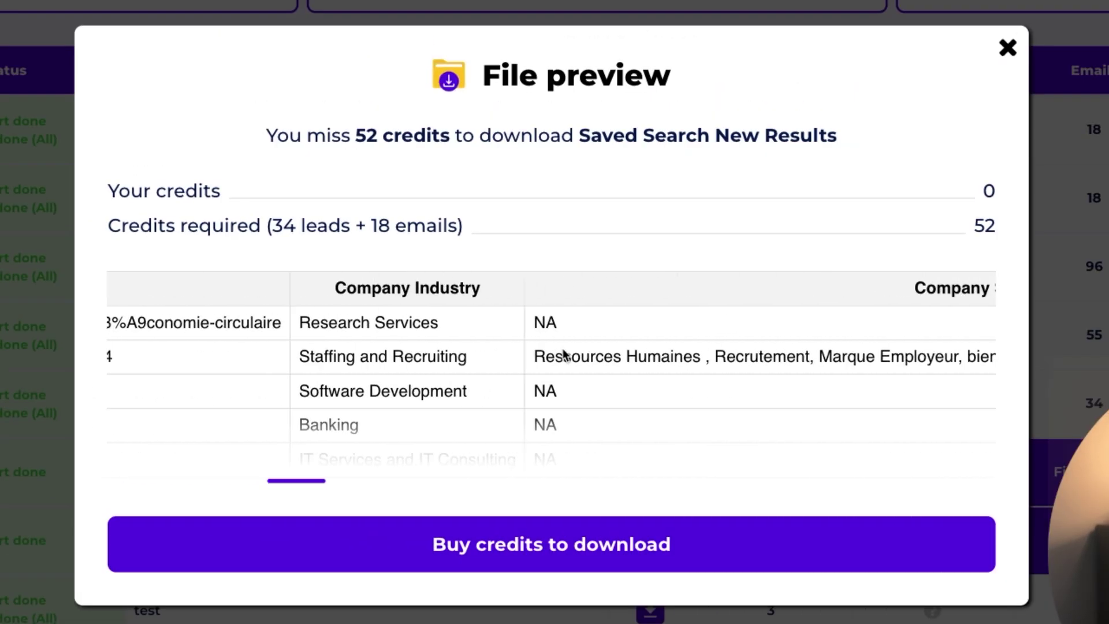
scroll(565, 354, right, 8)
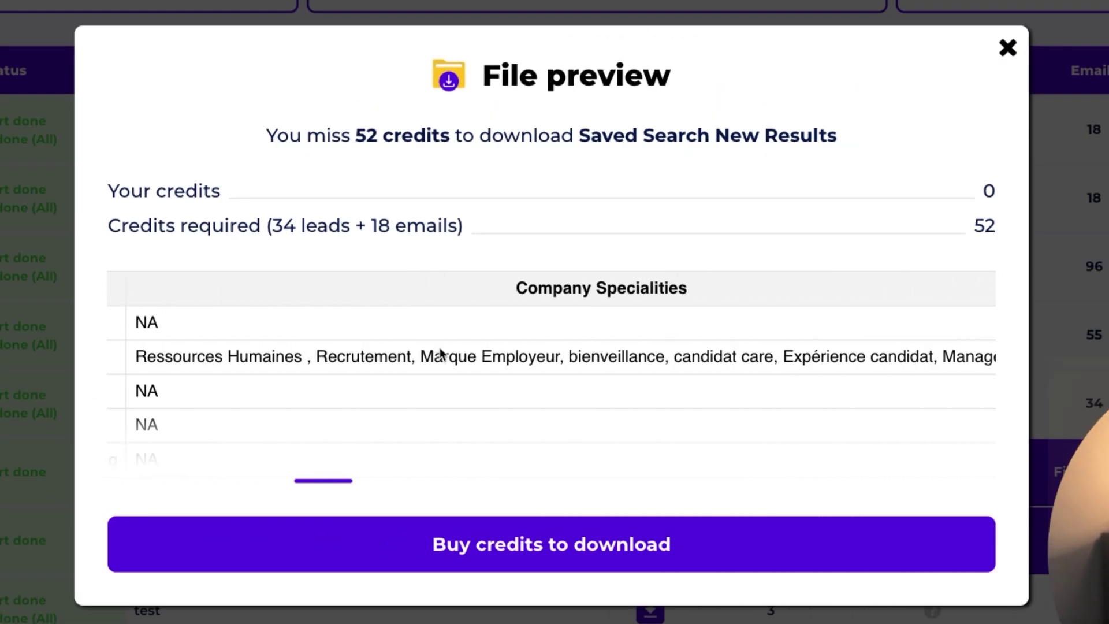
scroll(526, 362, right, 3)
scroll(526, 362, left, 3)
scroll(525, 361, right, 3)
scroll(526, 362, right, 10)
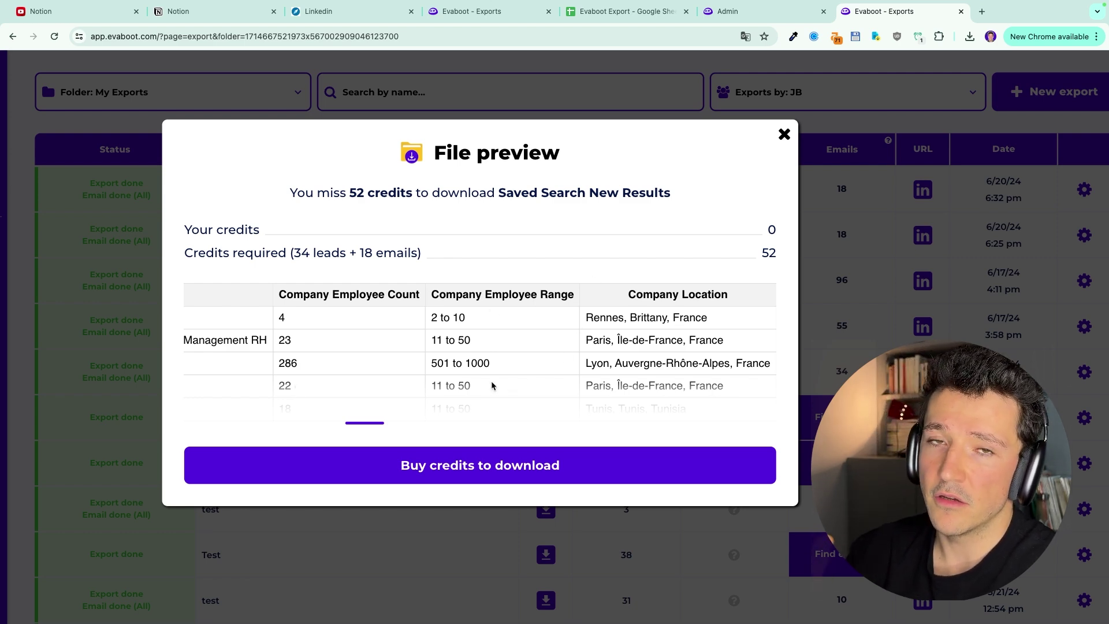
scroll(492, 383, right, 3)
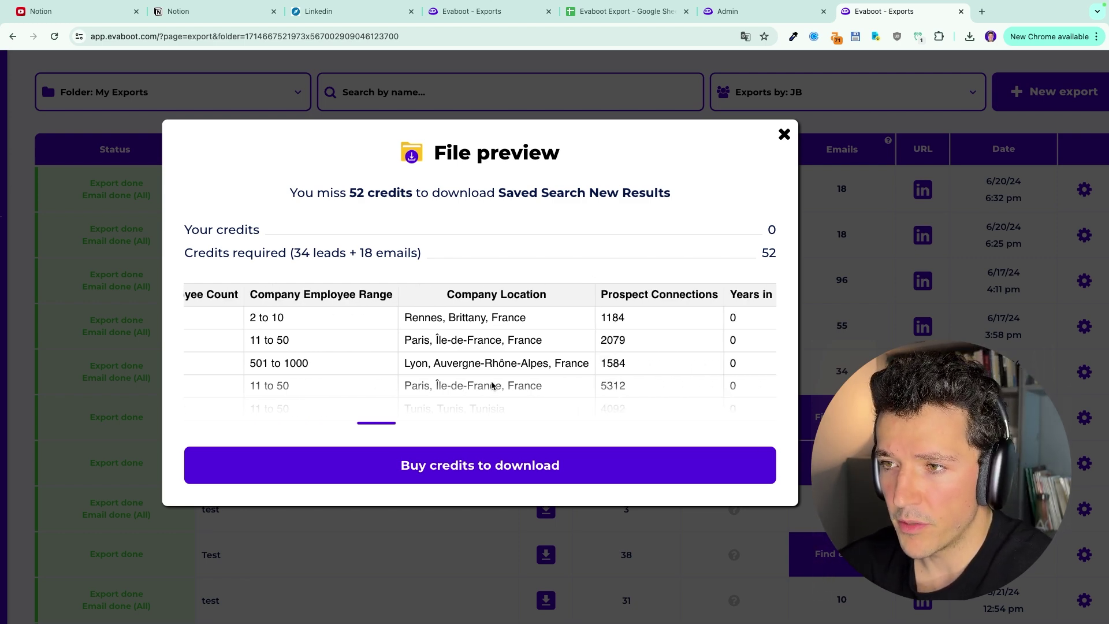
scroll(492, 386, right, 5)
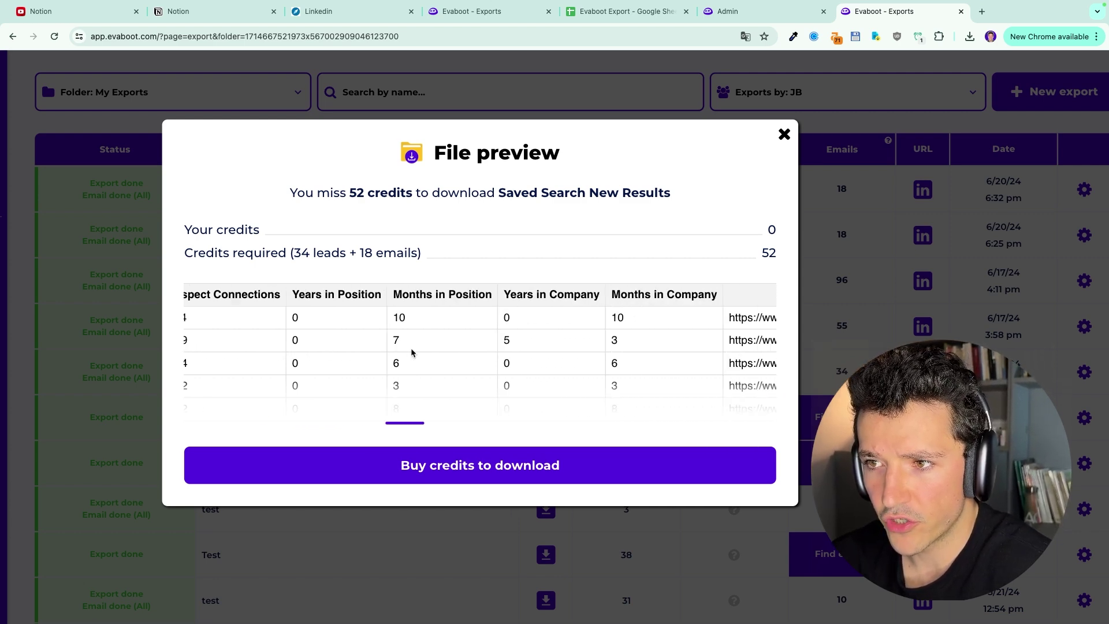
scroll(452, 346, right, 6)
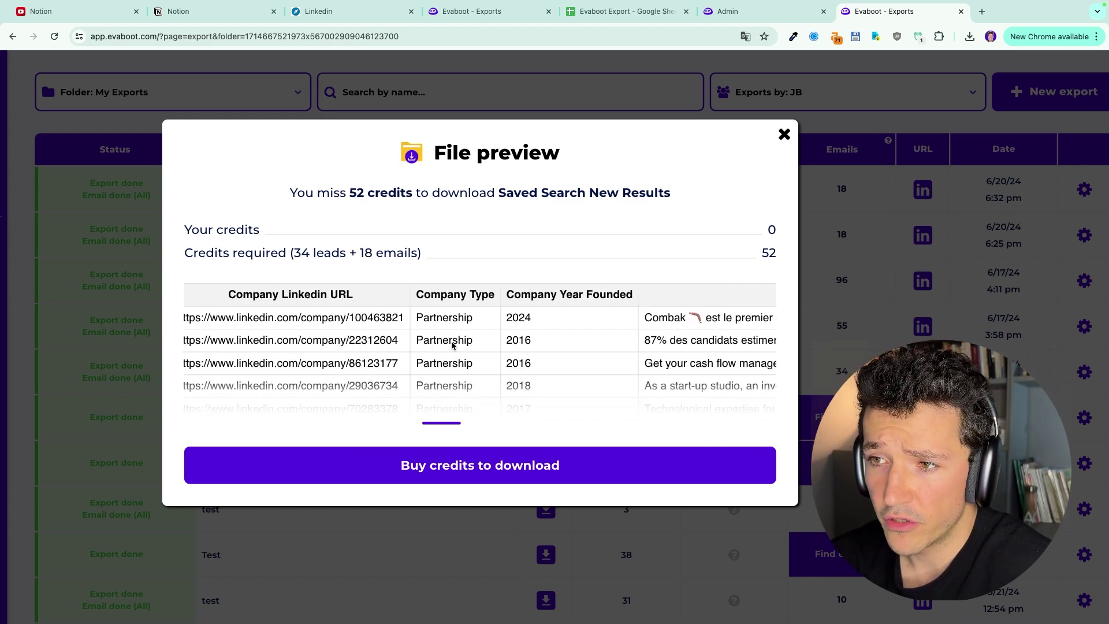
scroll(452, 345, left, 1)
scroll(434, 332, right, 8)
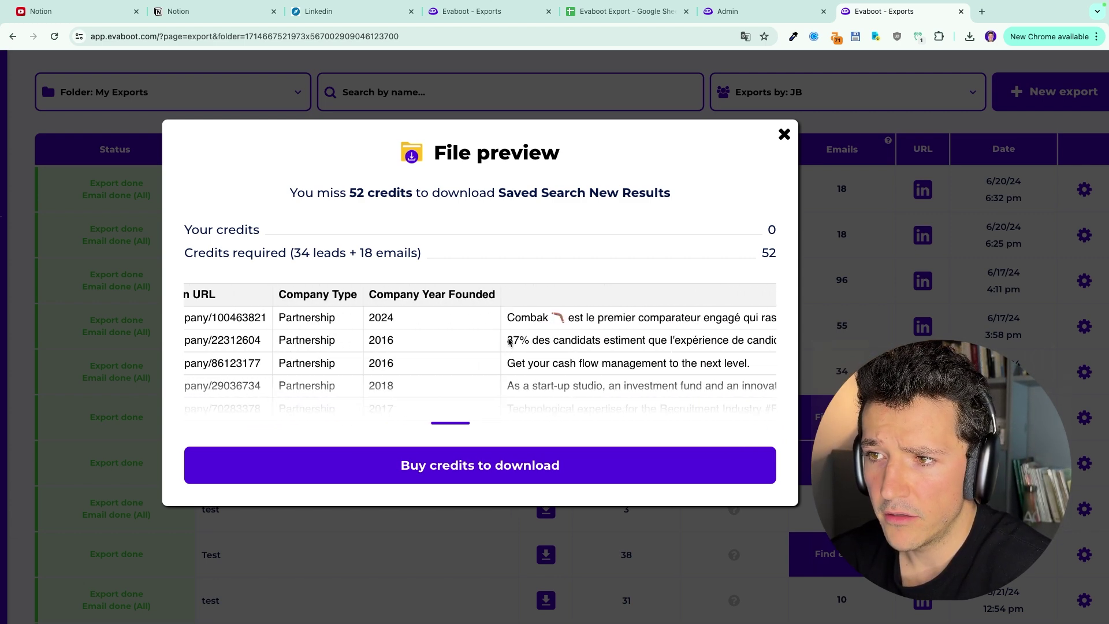
scroll(479, 340, right, 8)
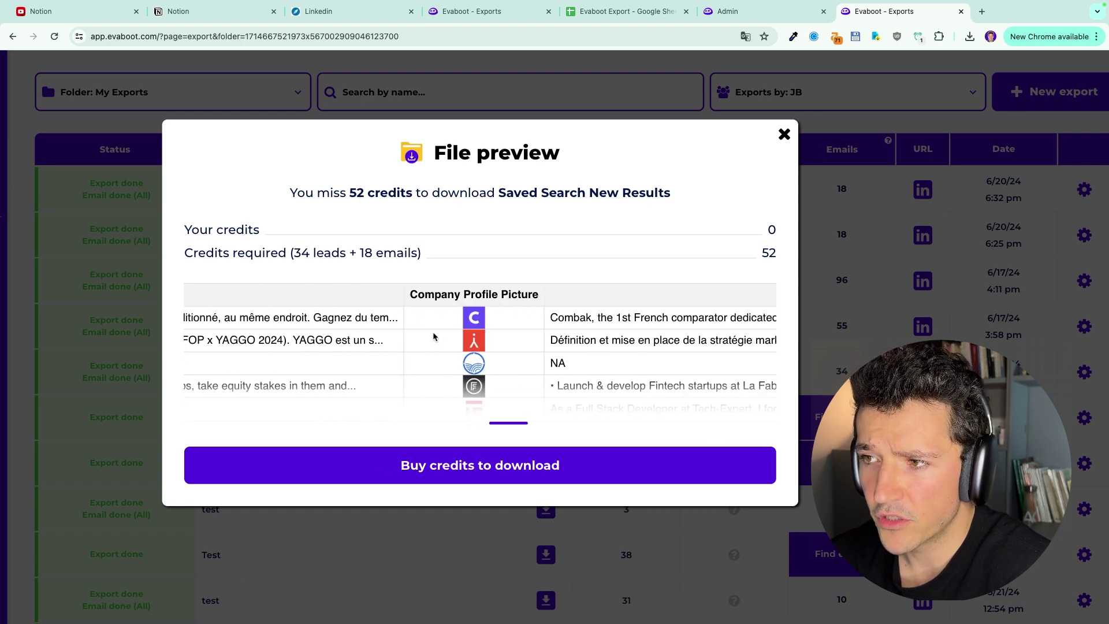
scroll(434, 336, right, 8)
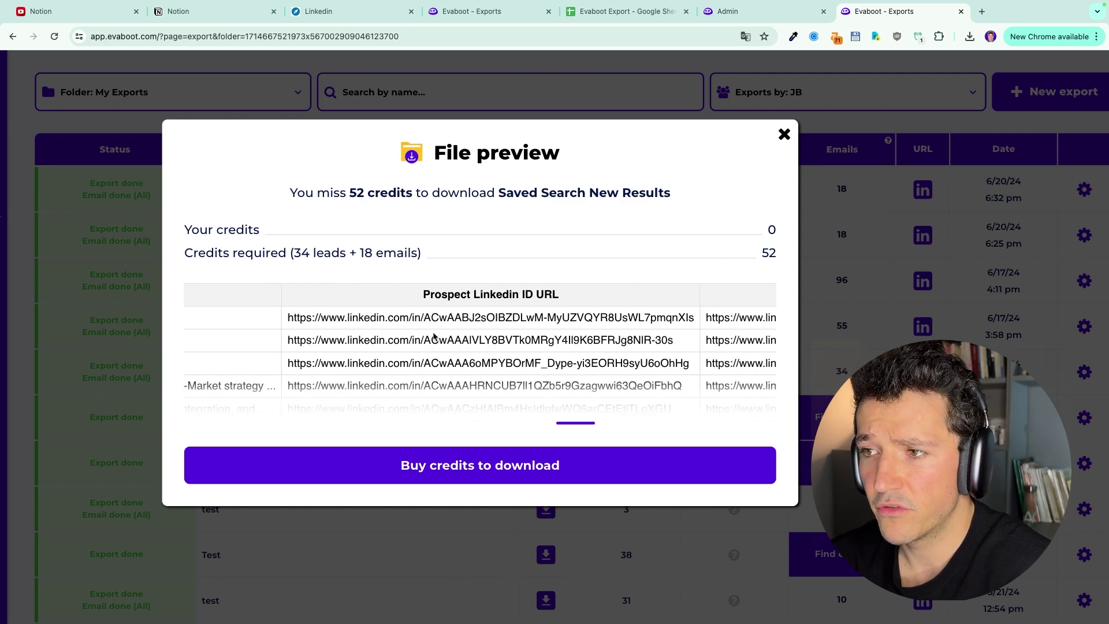
scroll(434, 337, right, 8)
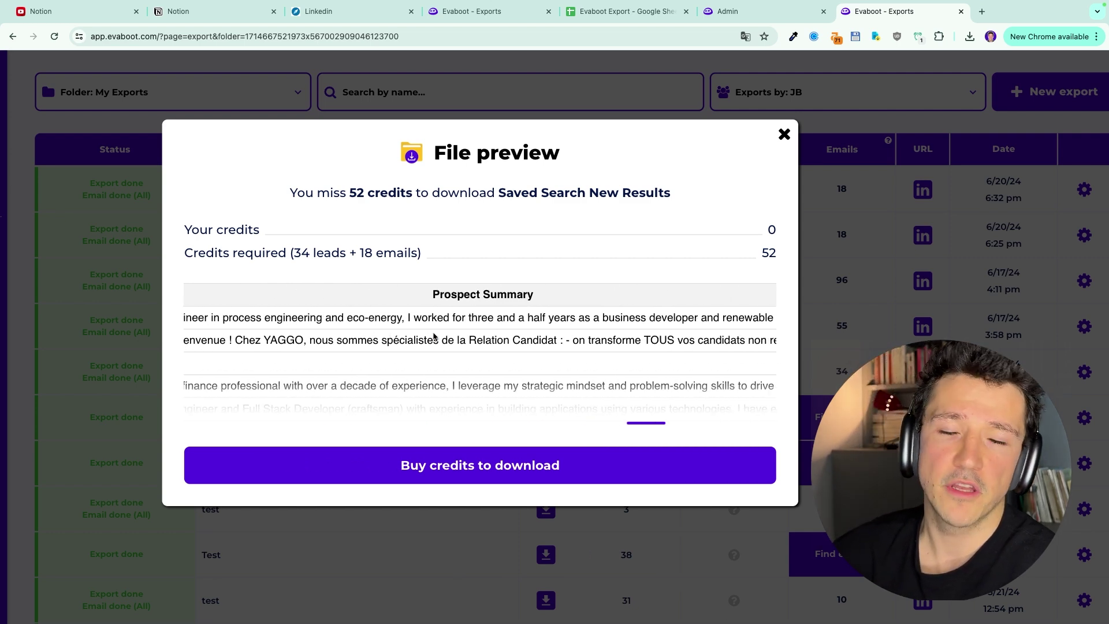
scroll(434, 337, right, 3)
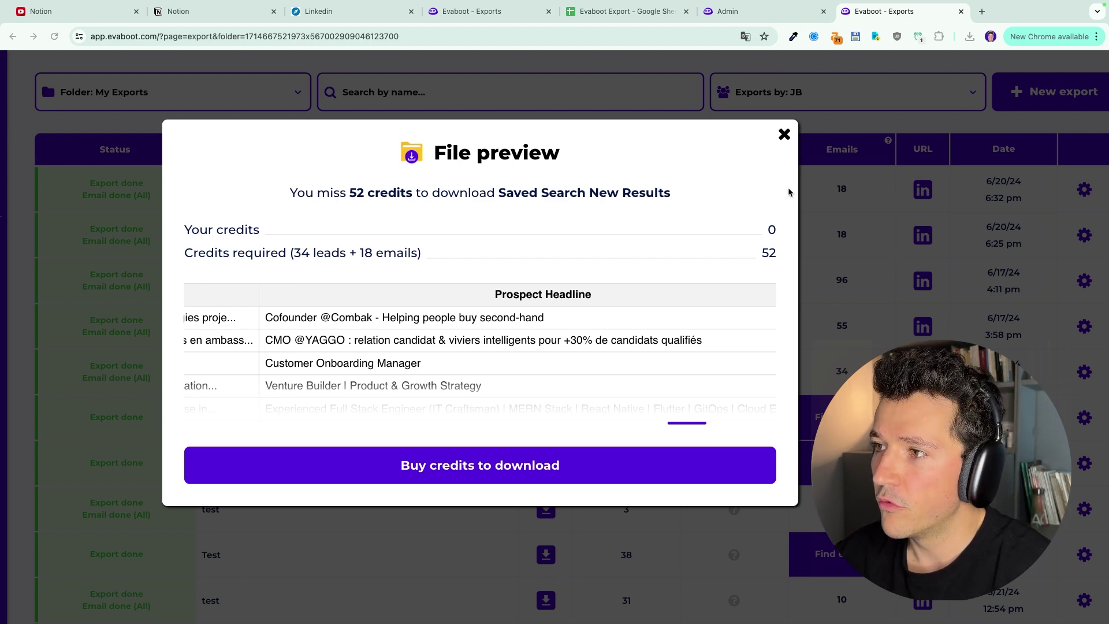
click(839, 209)
click(842, 195)
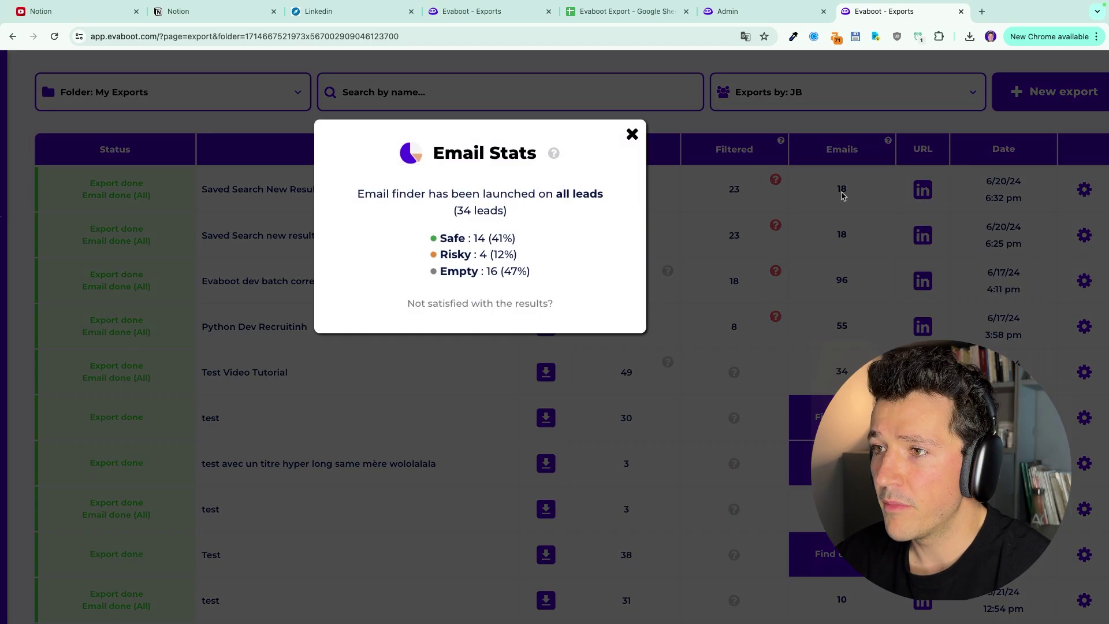
click(803, 258)
click(546, 189)
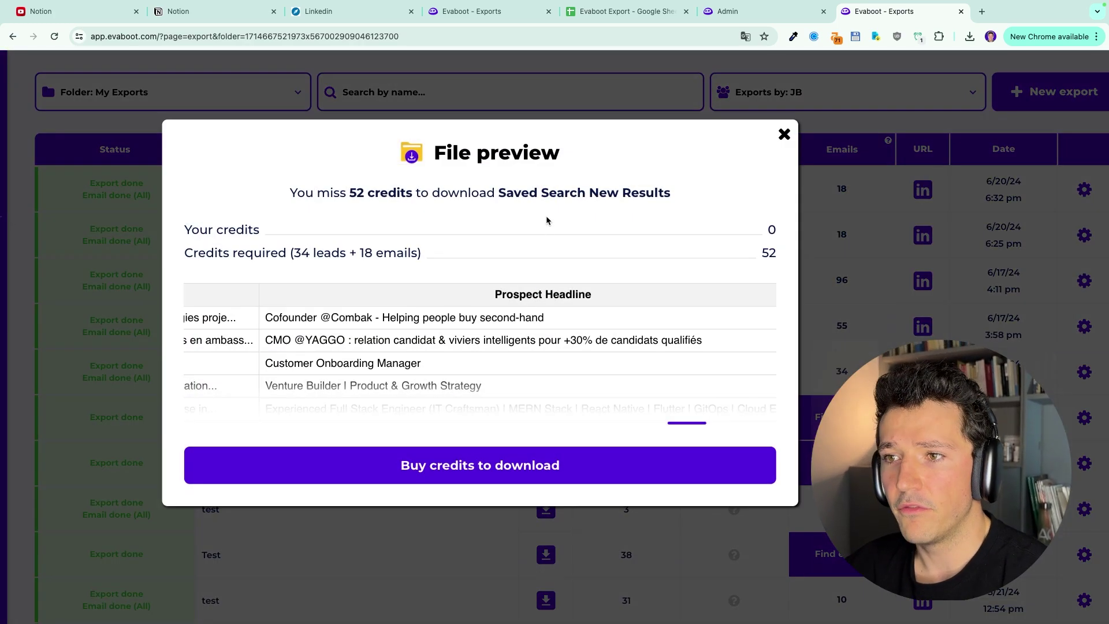
scroll(494, 354, left, 5)
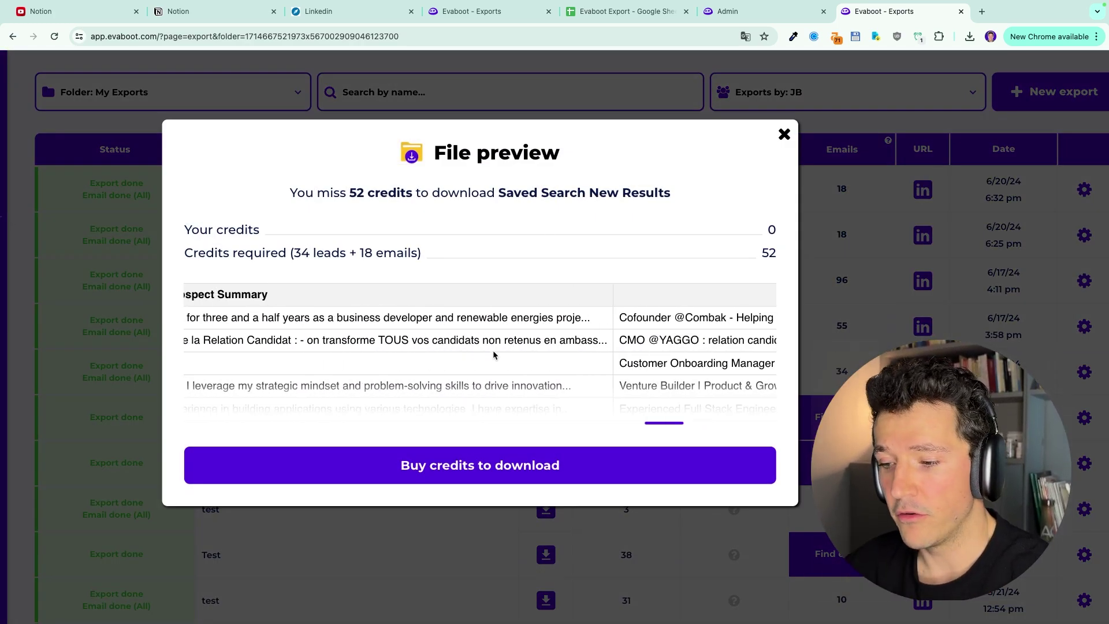
scroll(494, 351, left, 6)
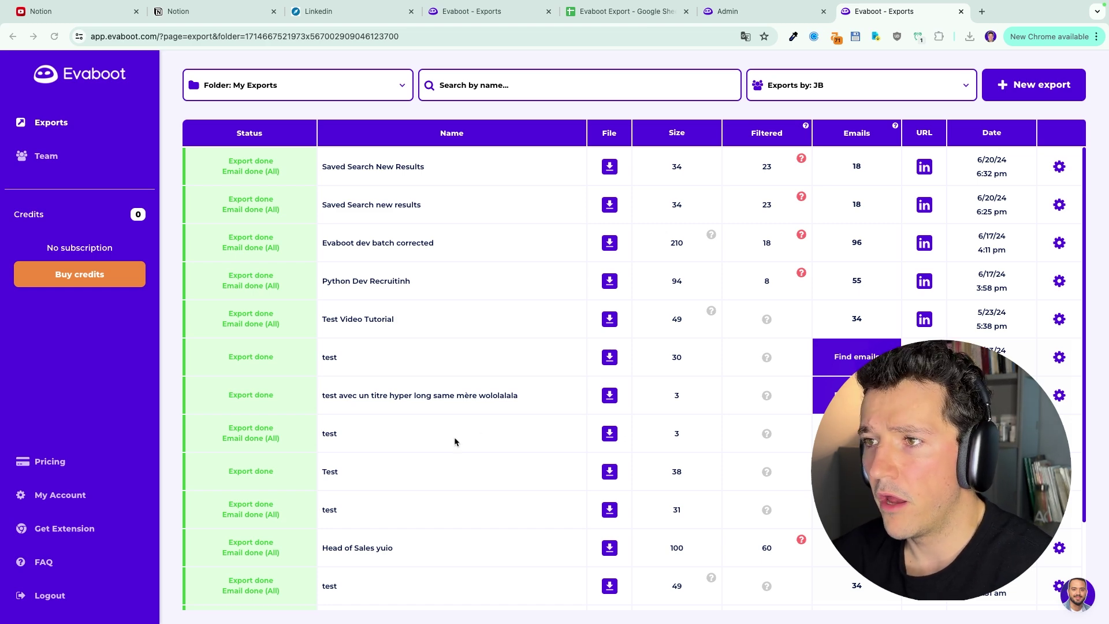
Download all 34 lines with Leads: All and Emails: Safe + Risky + Empty.
click(610, 204)
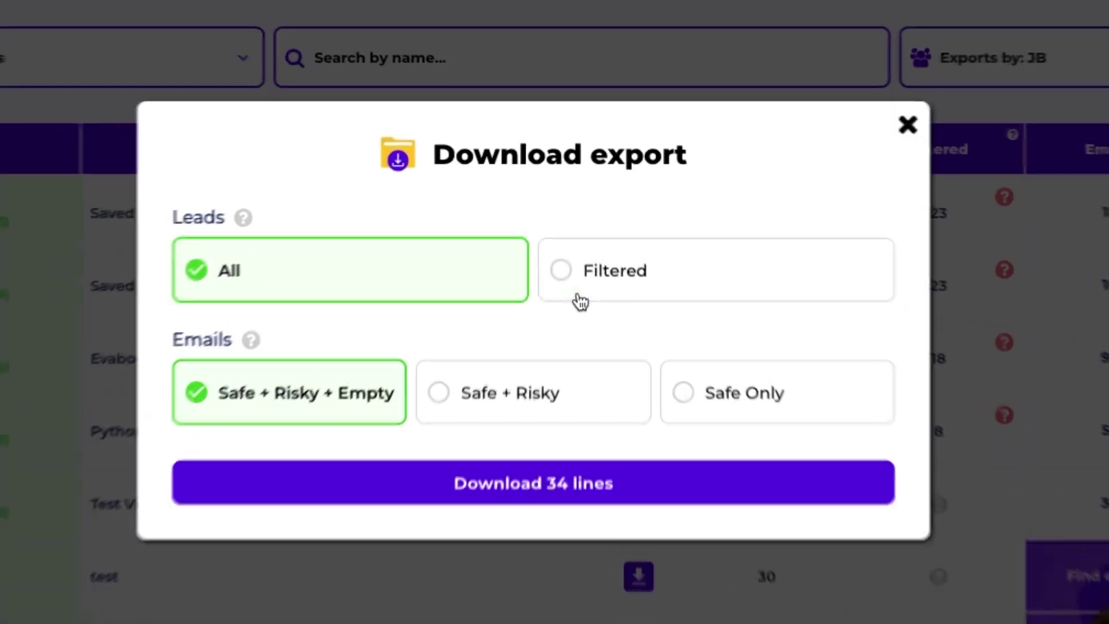
click(580, 300)
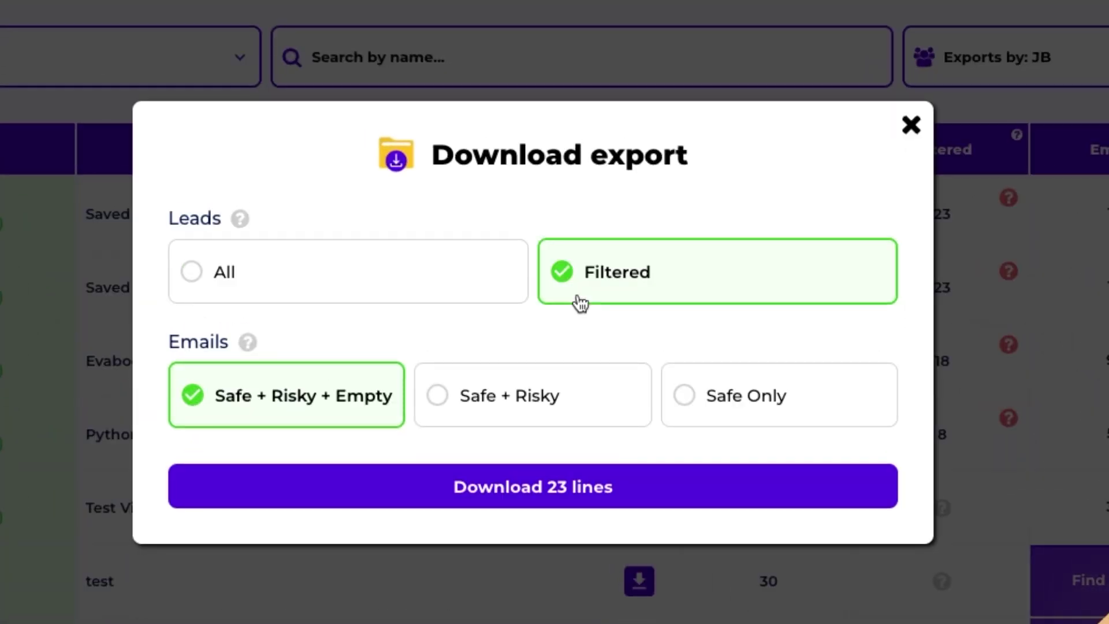
click(461, 407)
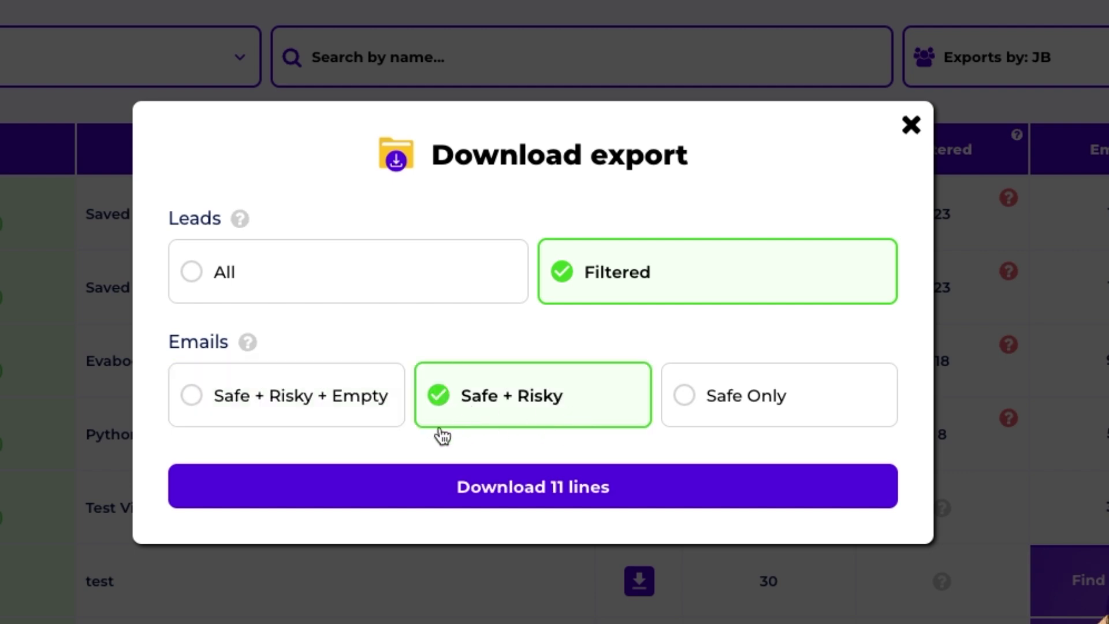
click(751, 422)
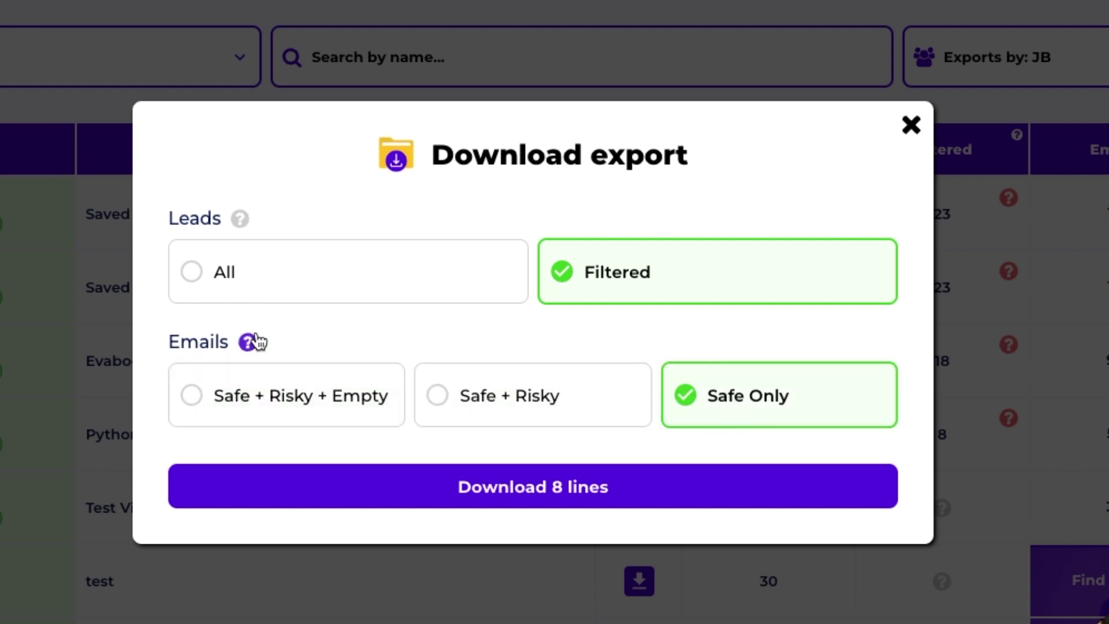
click(273, 290)
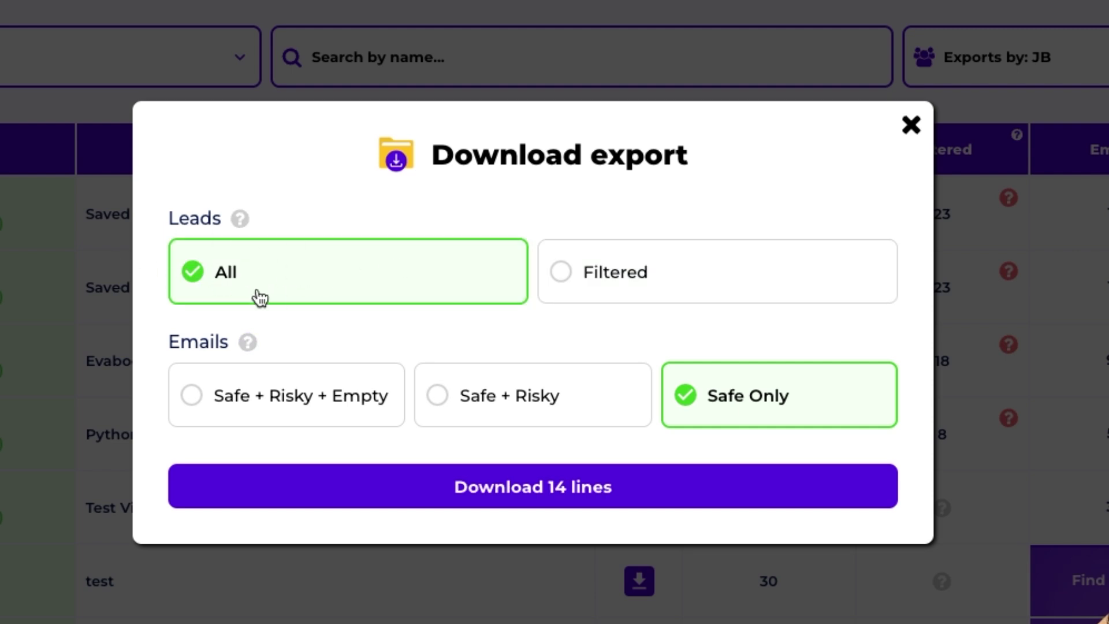
click(253, 384)
click(472, 499)
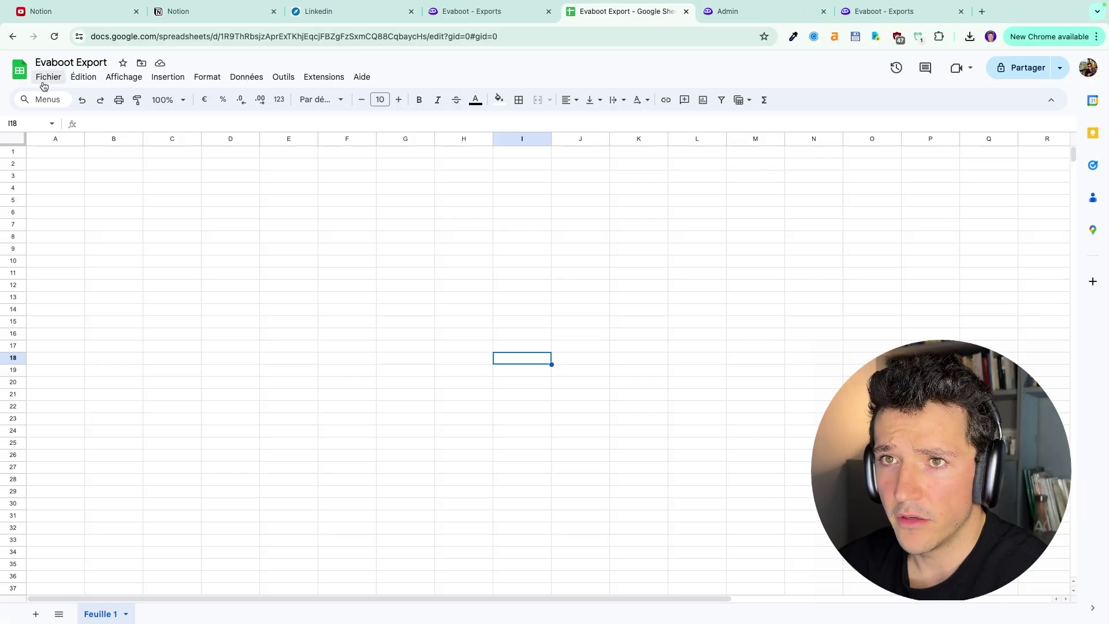
Import the downloaded Evaboot export file into the Evaboot Export sheet.
click(49, 77)
click(65, 134)
click(474, 212)
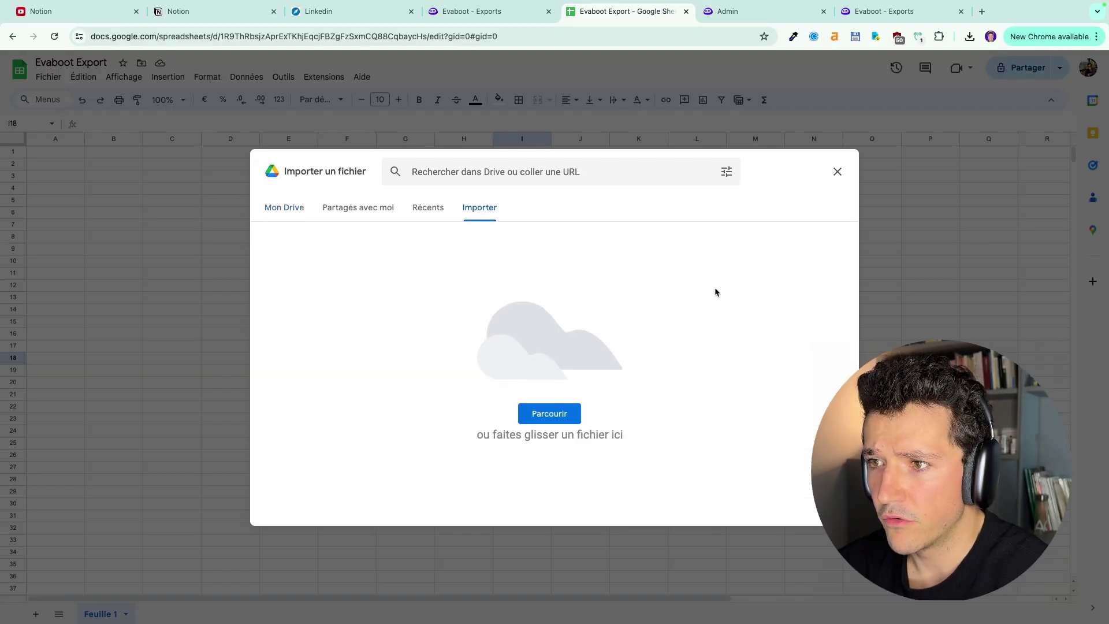
click(969, 36)
drag(865, 77, 589, 393)
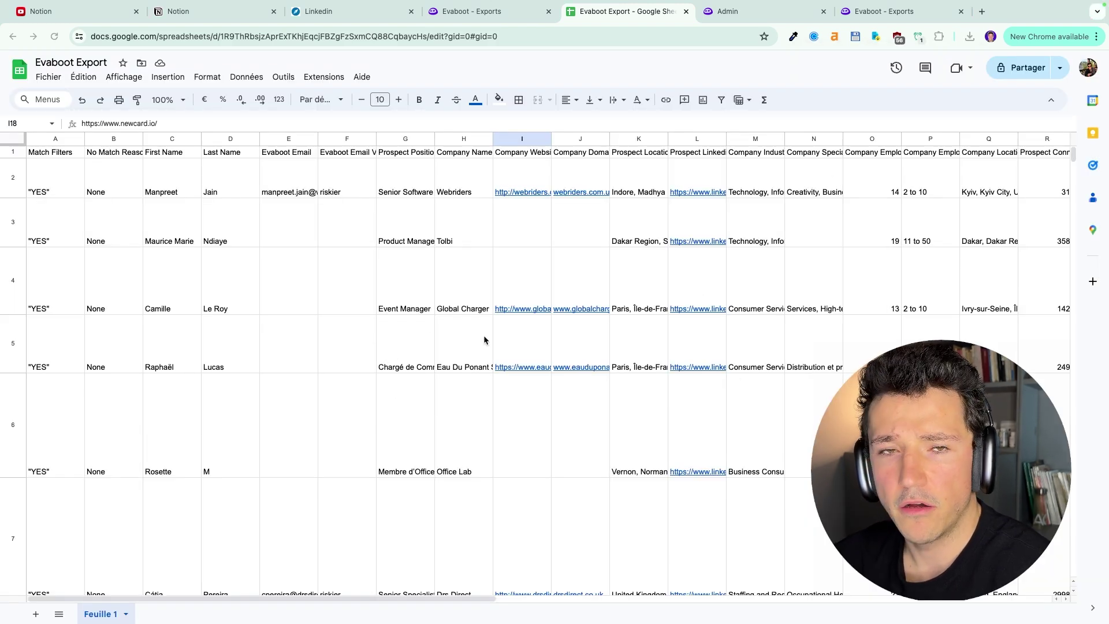
Delete the Company Description, Prospect Summary and Prospect Position Description columns.
scroll(593, 347, right, 15)
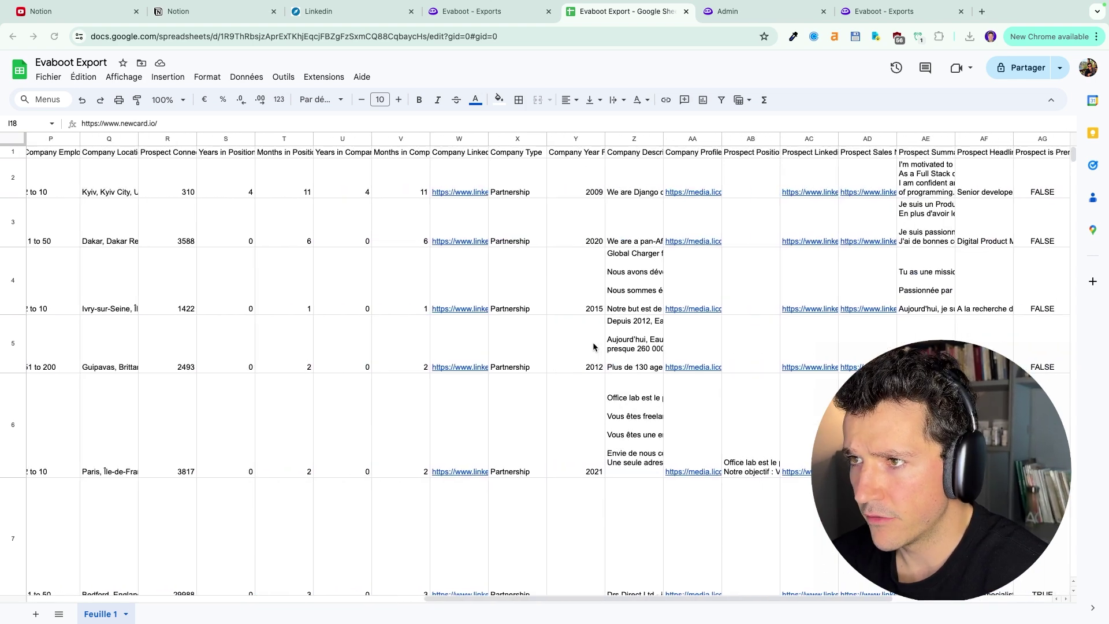
click(622, 140)
right_click(621, 140)
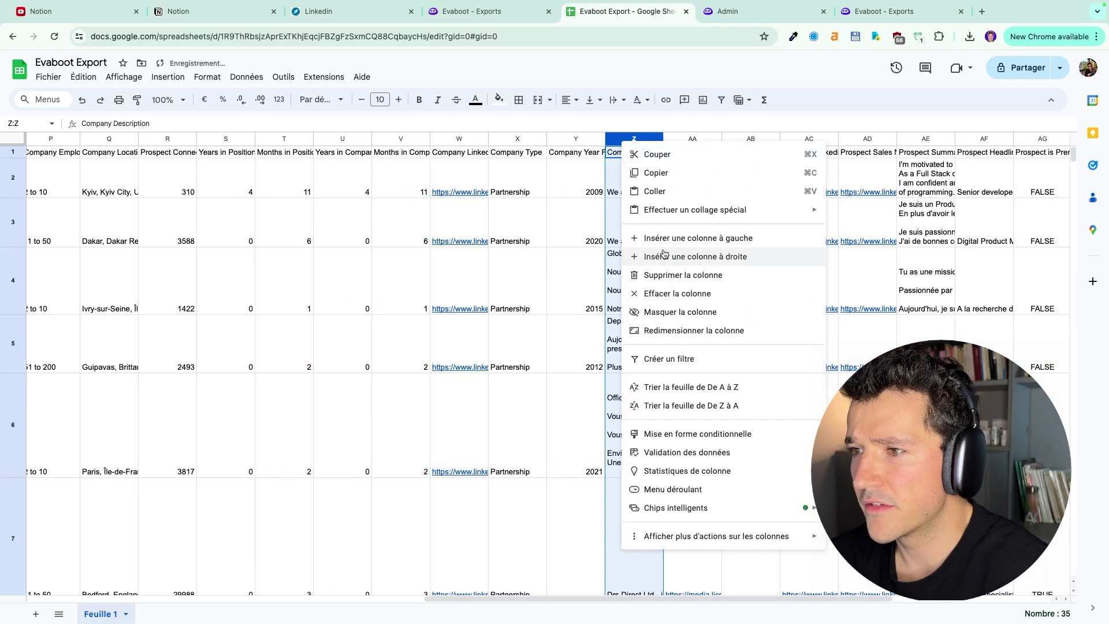
click(752, 278)
click(867, 138)
right_click(867, 139)
click(900, 268)
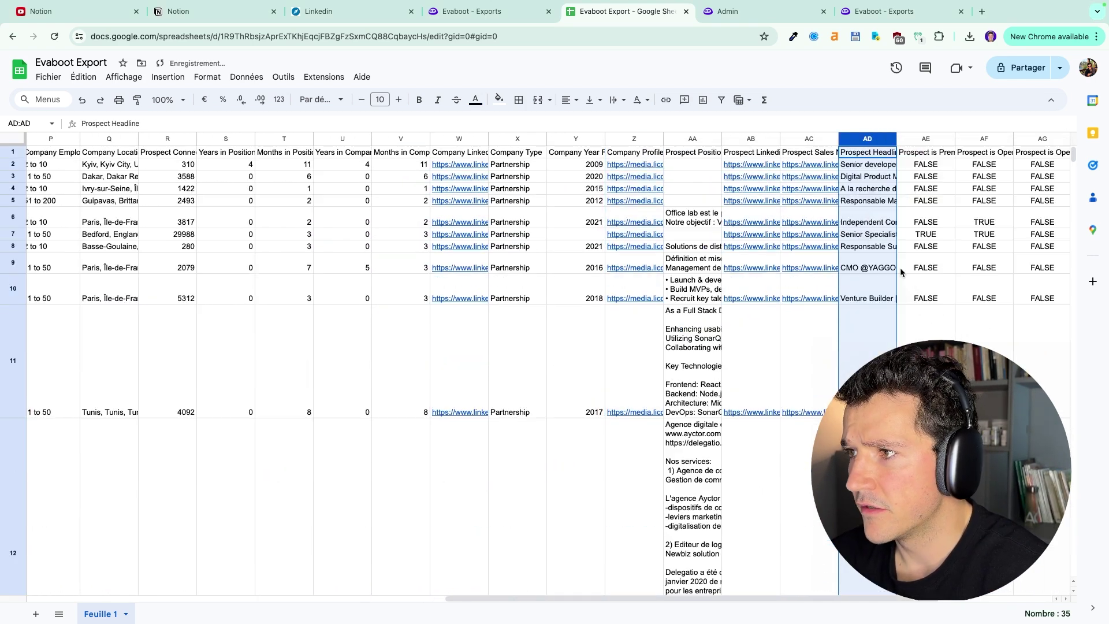
click(695, 139)
right_click(695, 140)
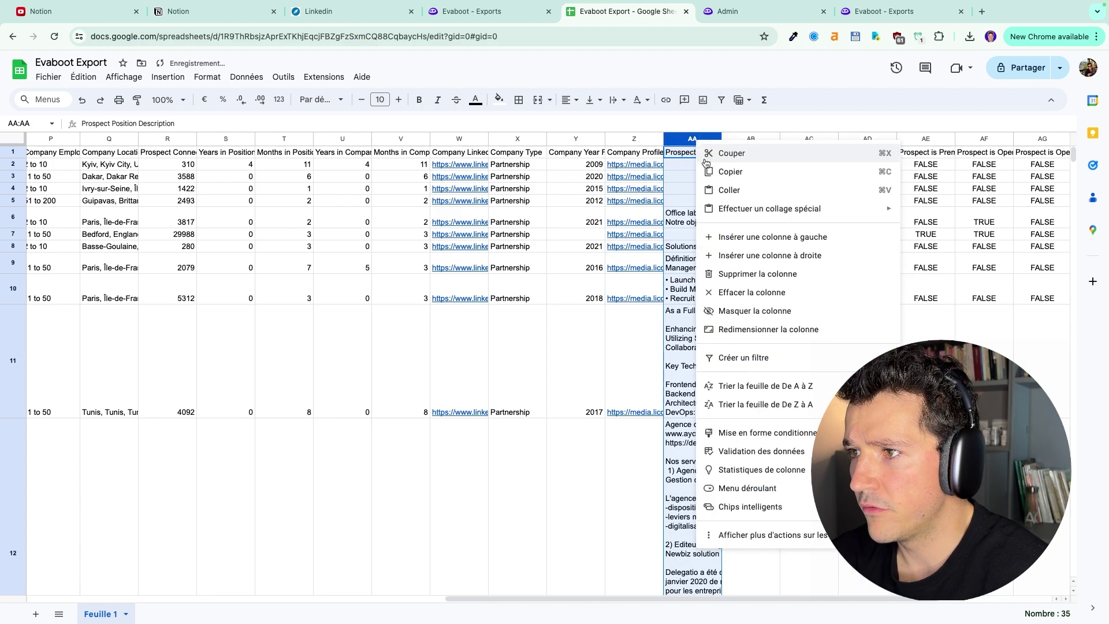
click(746, 276)
Scroll back to the start of the sheet and resize a column to review the leads.
scroll(568, 277, left, 10)
scroll(166, 278, down, 1)
drag(143, 139, 198, 140)
scroll(220, 399, down, 1)
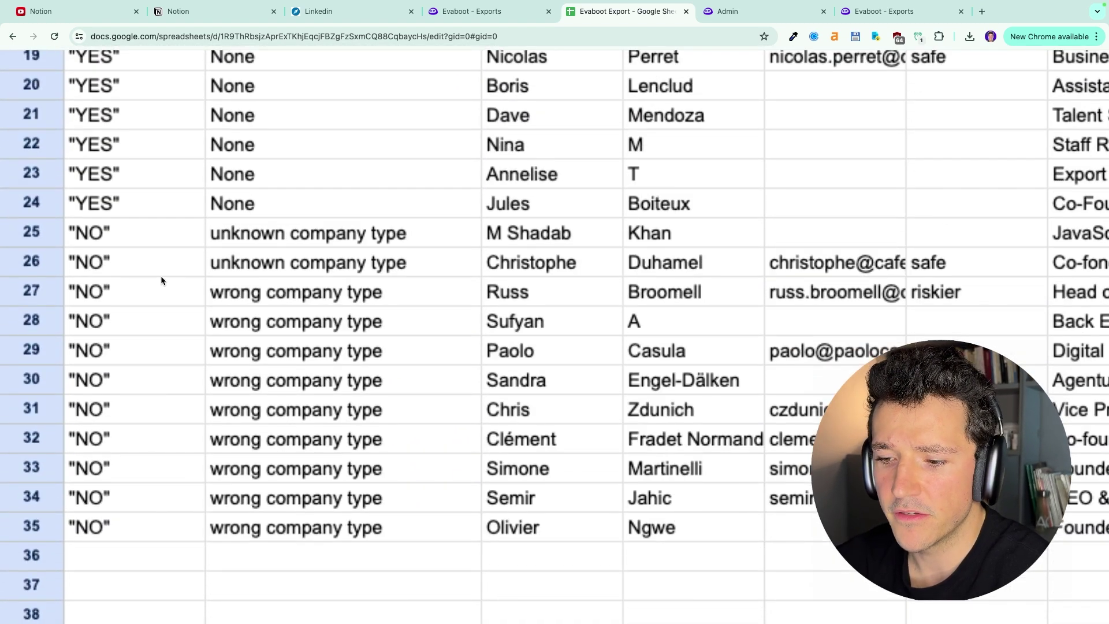
click(365, 297)
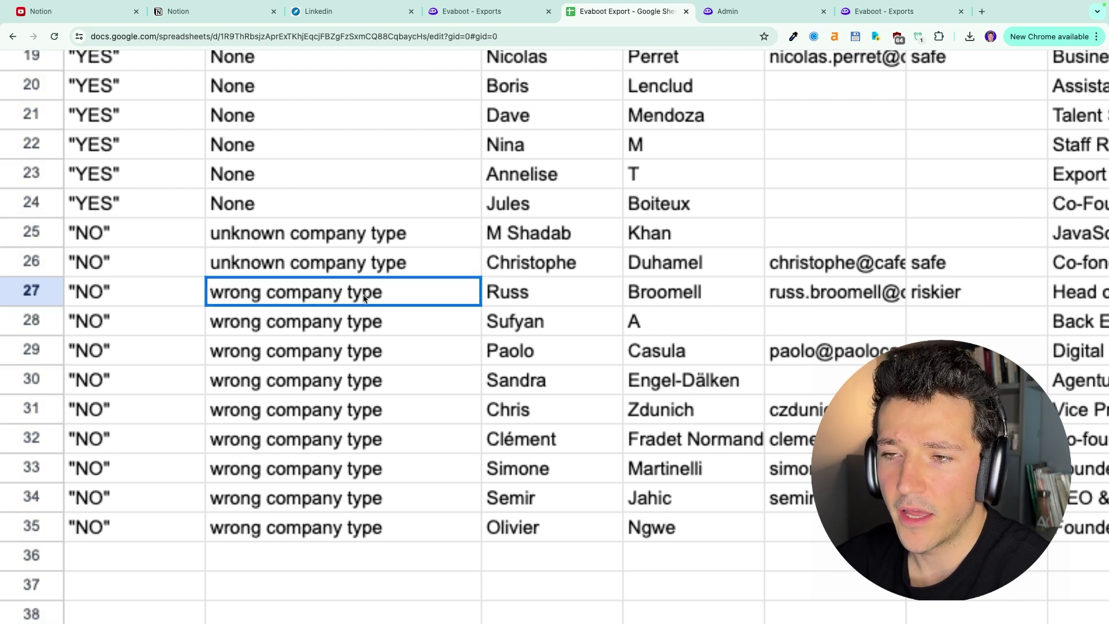
double_click(402, 300)
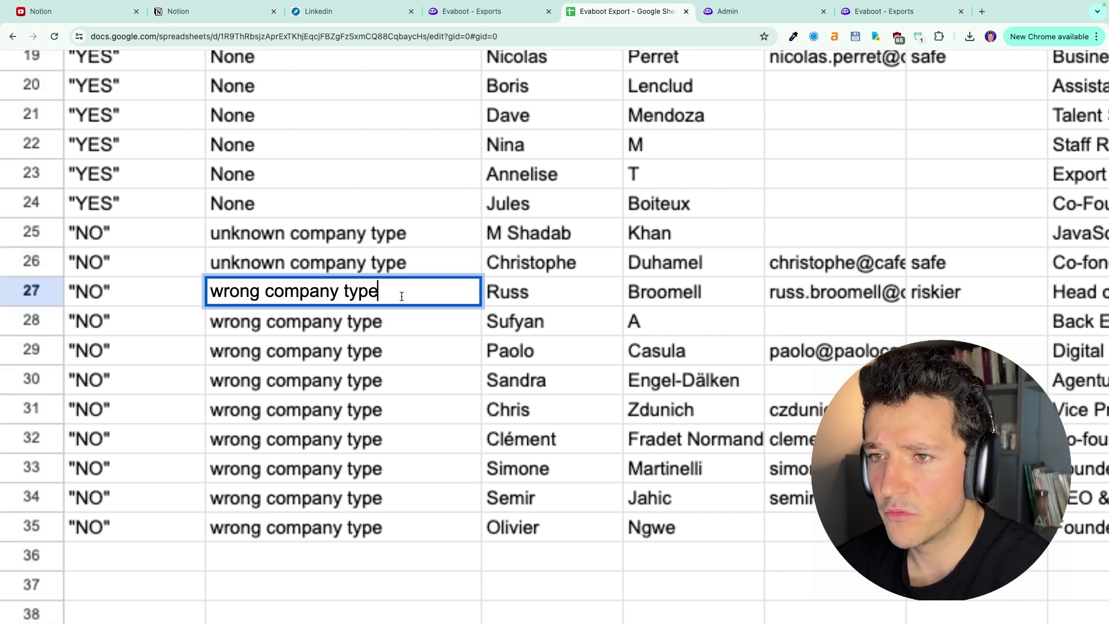
click(401, 339)
scroll(401, 338, down, 5)
scroll(369, 302, down, 5)
scroll(364, 292, up, 10)
scroll(338, 349, up, 3)
scroll(339, 350, up, 2)
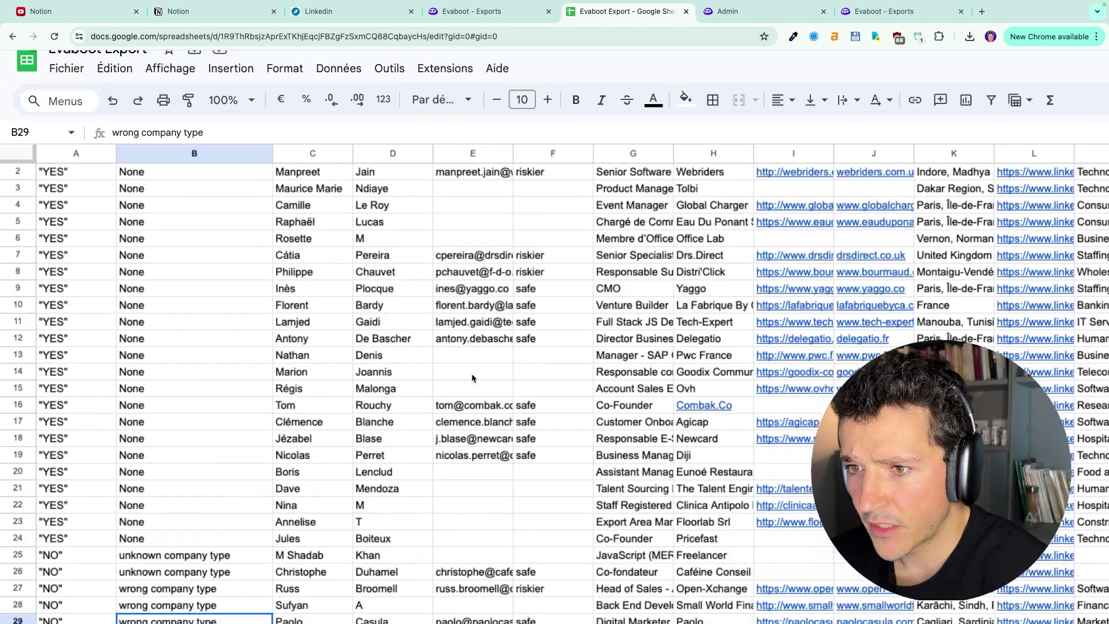
drag(320, 205, 393, 621)
scroll(366, 500, down, 7)
scroll(359, 405, up, 4)
double_click(393, 370)
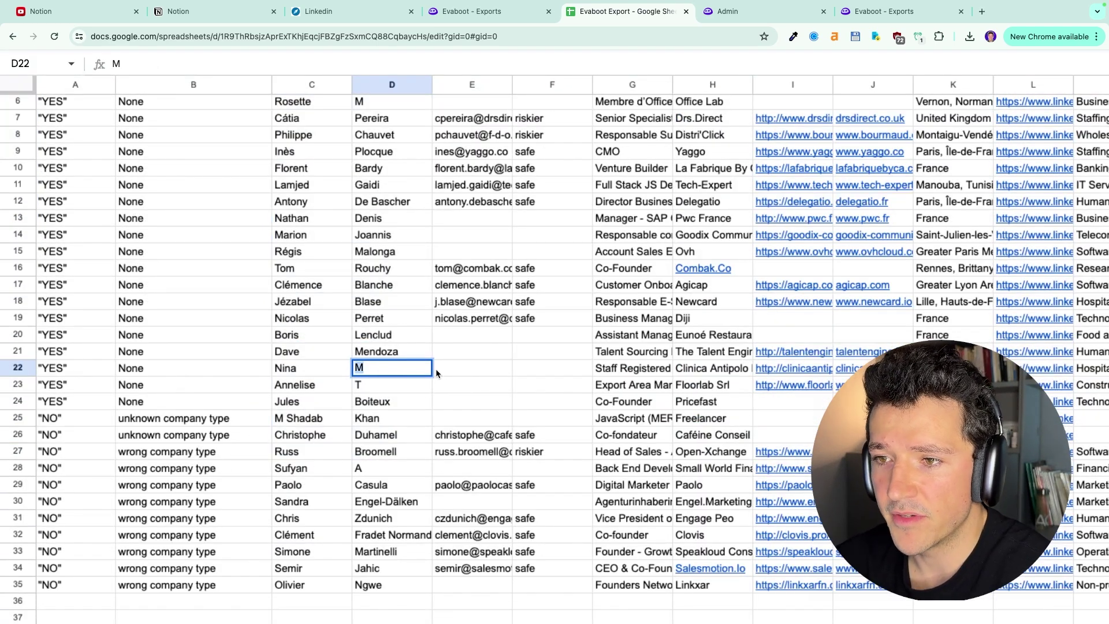
key(Tab)
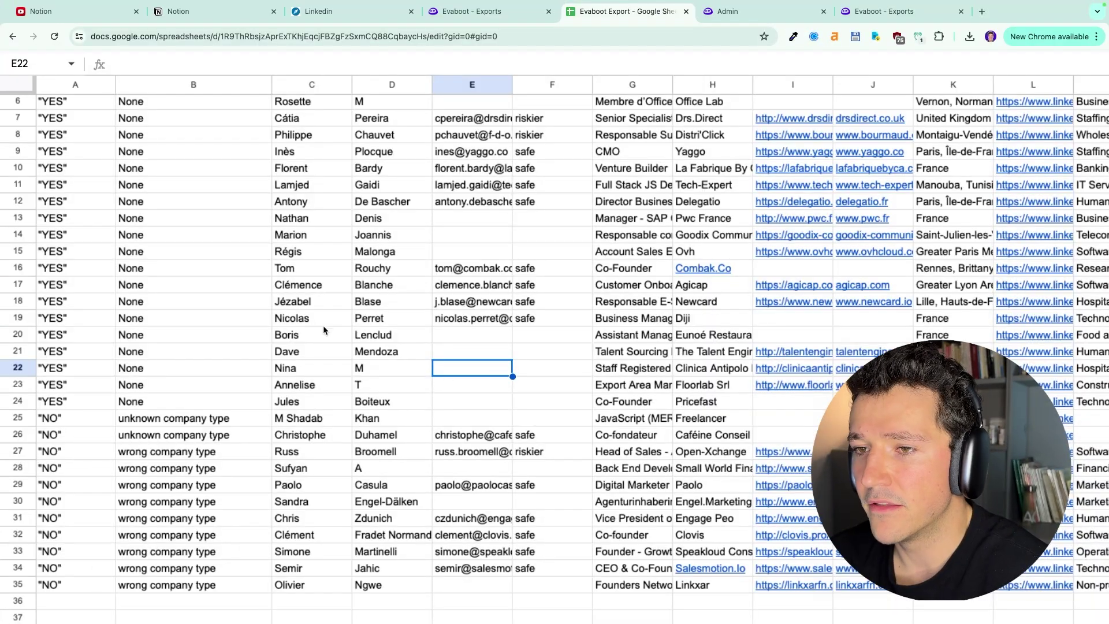
click(324, 328)
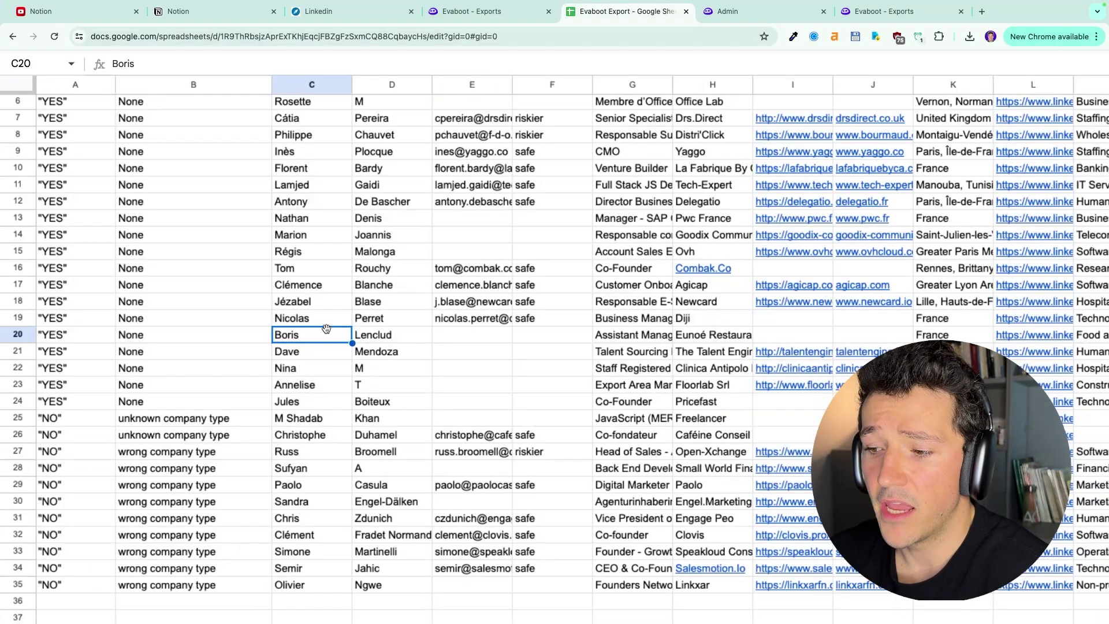
Widen columns AD, AE and AF so the Premium, Open Profile and Open to Work headers show fully.
key(ctrl+shift+f)
scroll(499, 362, up, 2)
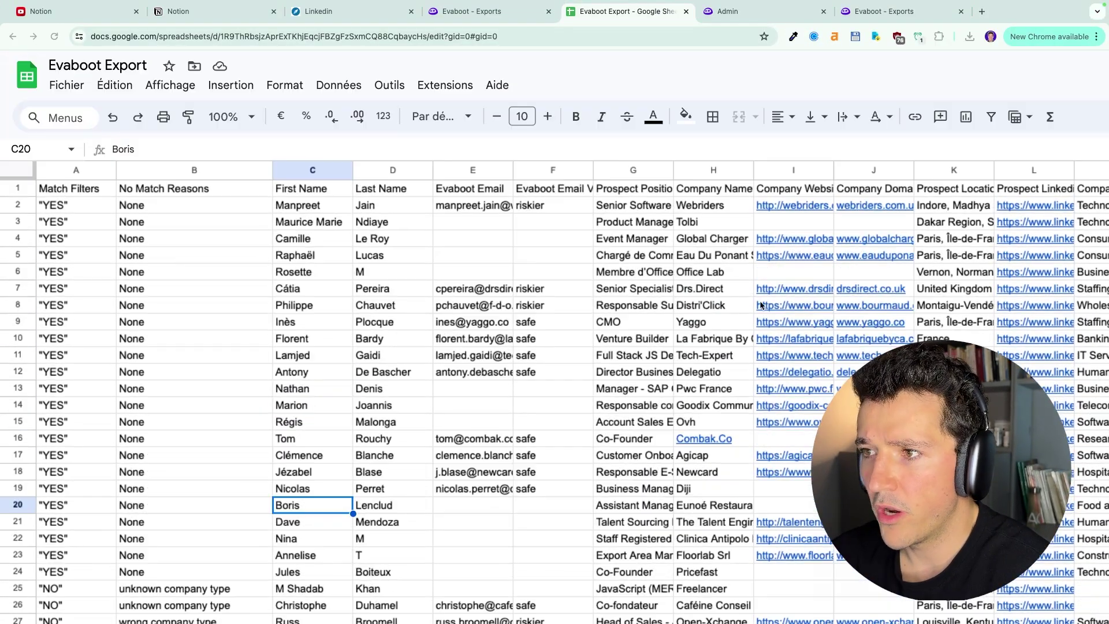
scroll(644, 350, right, 15)
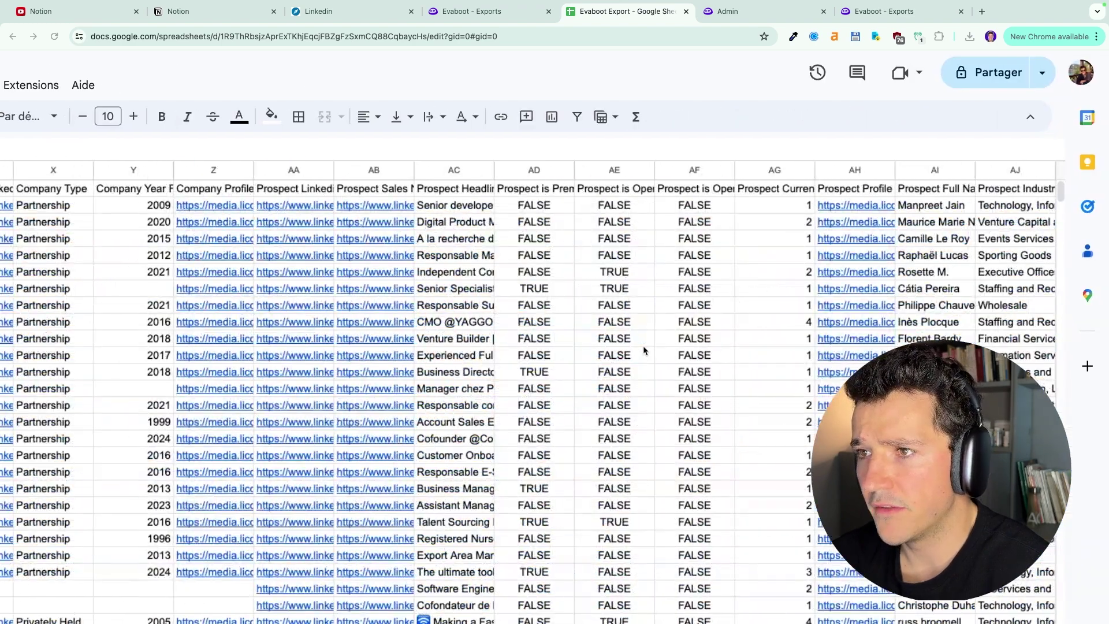
drag(574, 170, 650, 169)
drag(730, 170, 809, 170)
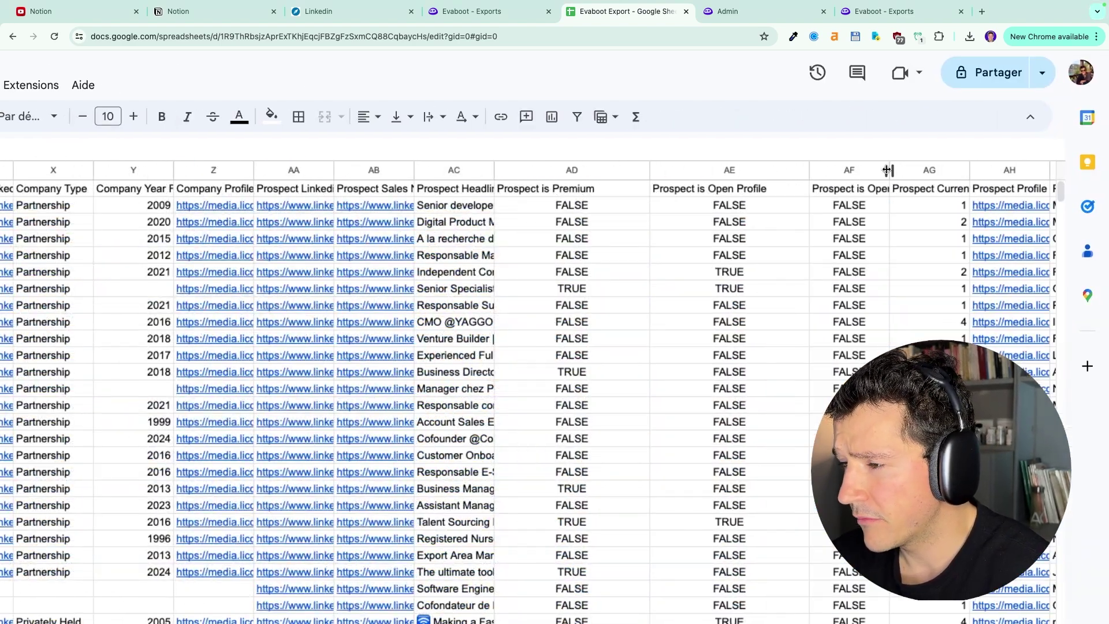
drag(889, 170, 984, 170)
scroll(873, 238, right, 2)
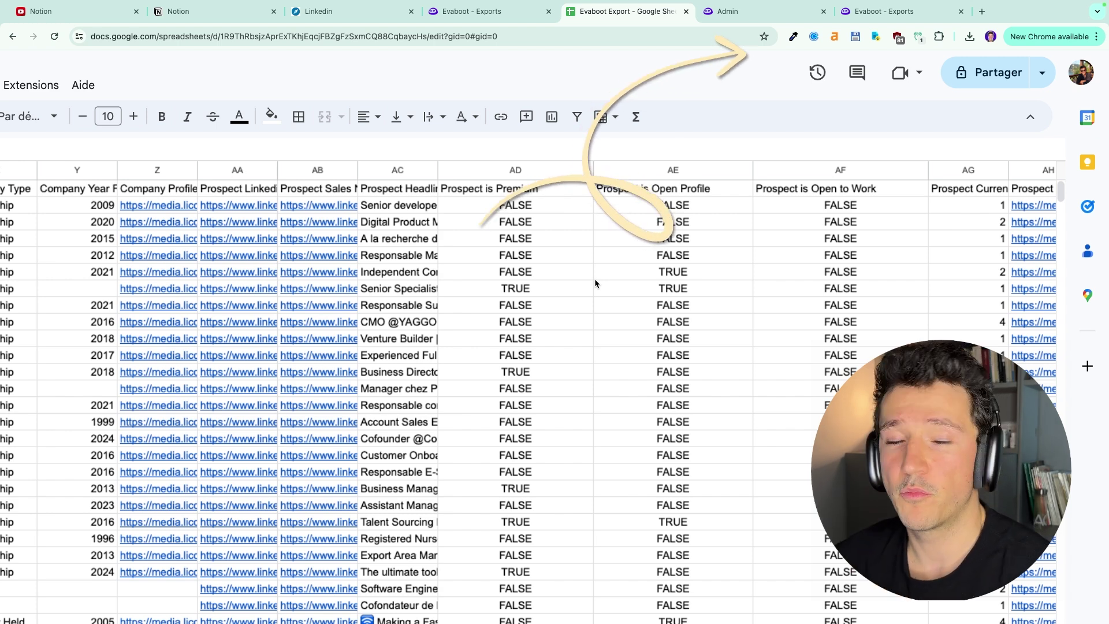
Select the Evaboot export's header row and turn on a filter for its columns.
click(629, 279)
scroll(347, 346, left, 15)
scroll(347, 347, down, 3)
scroll(183, 213, up, 3)
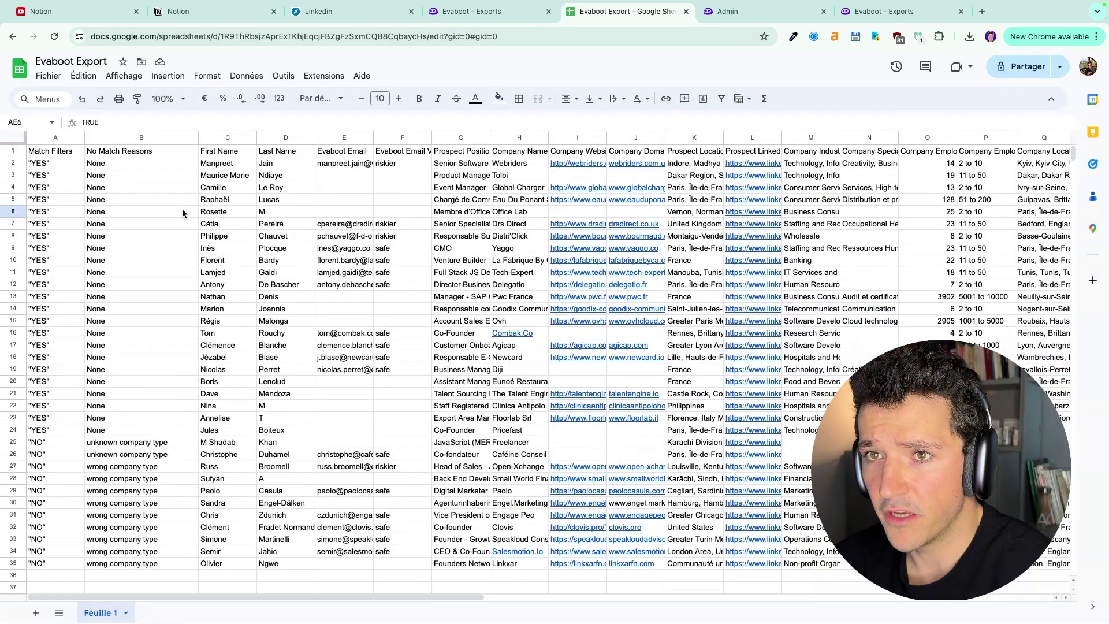
click(13, 151)
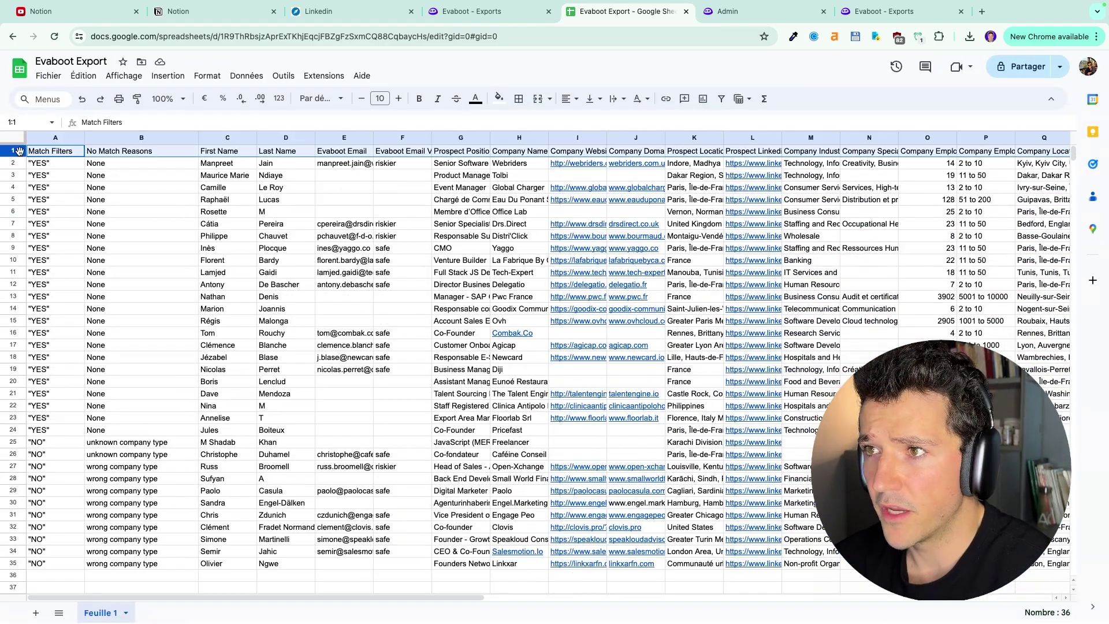
scroll(722, 102, up, 5)
click(722, 99)
Filter the Prospect is Open Profile column to exclude FALSE, leaving only TRUE prospects.
scroll(725, 302, down, 3)
scroll(740, 260, right, 10)
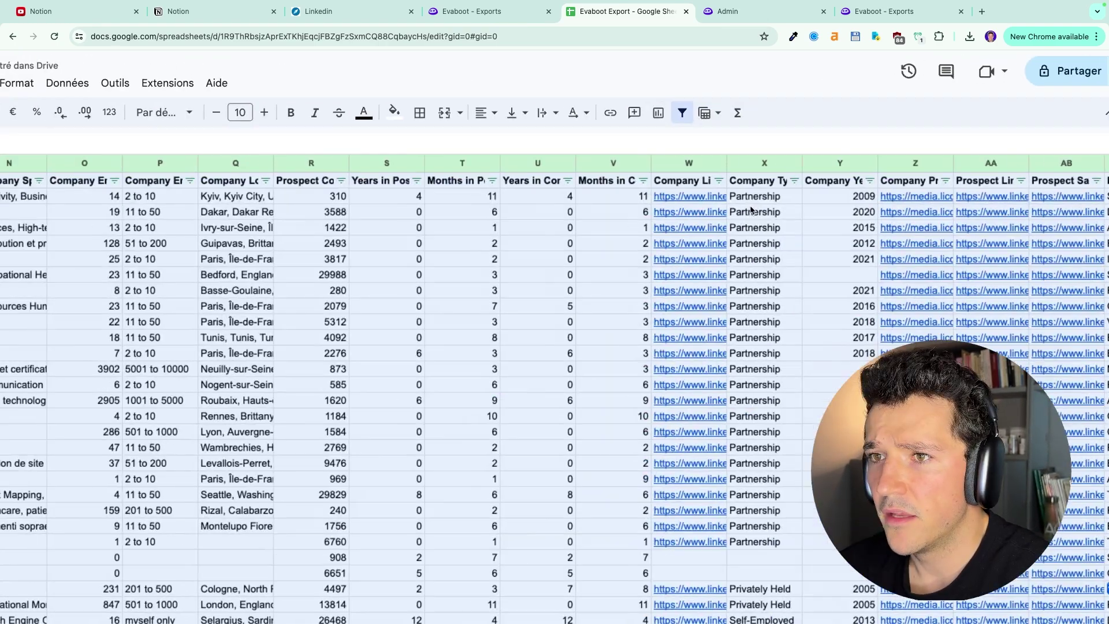
scroll(751, 209, right, 15)
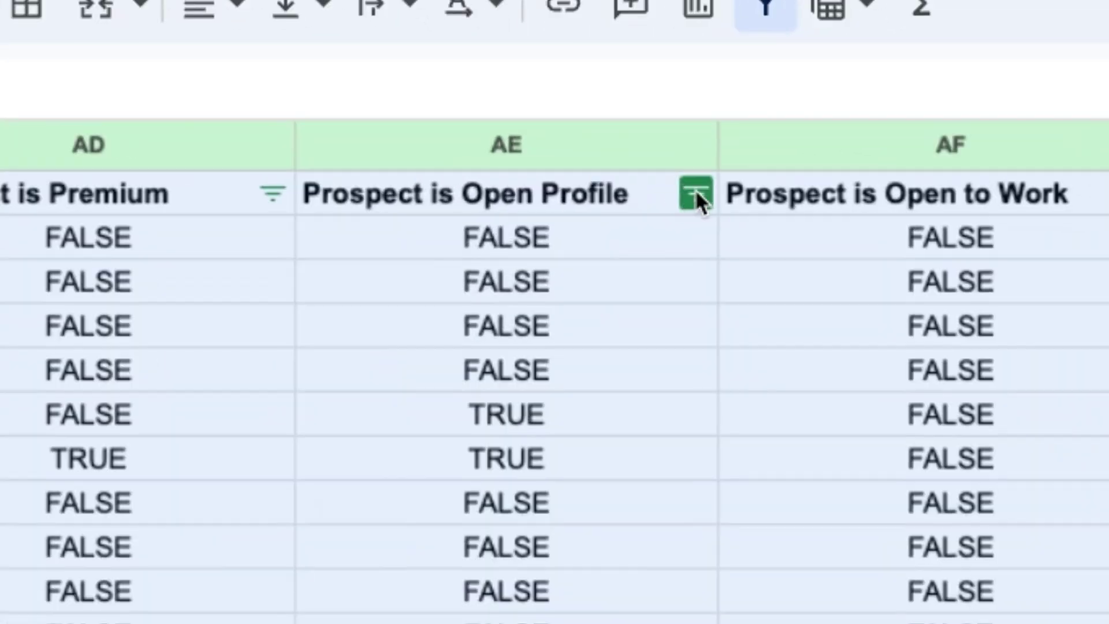
click(697, 195)
click(483, 283)
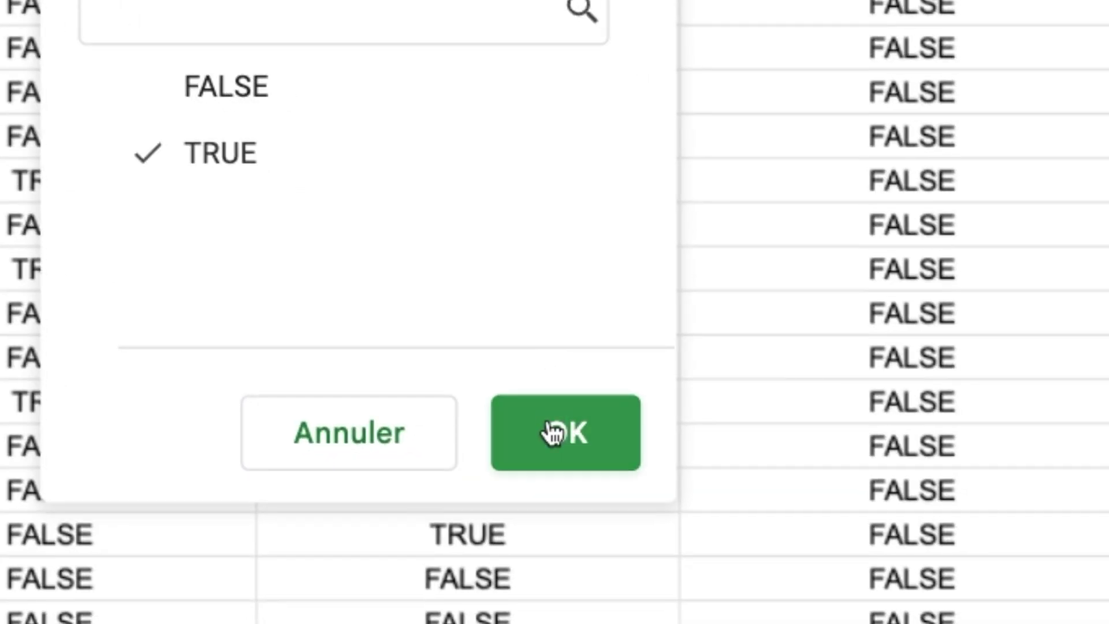
click(553, 433)
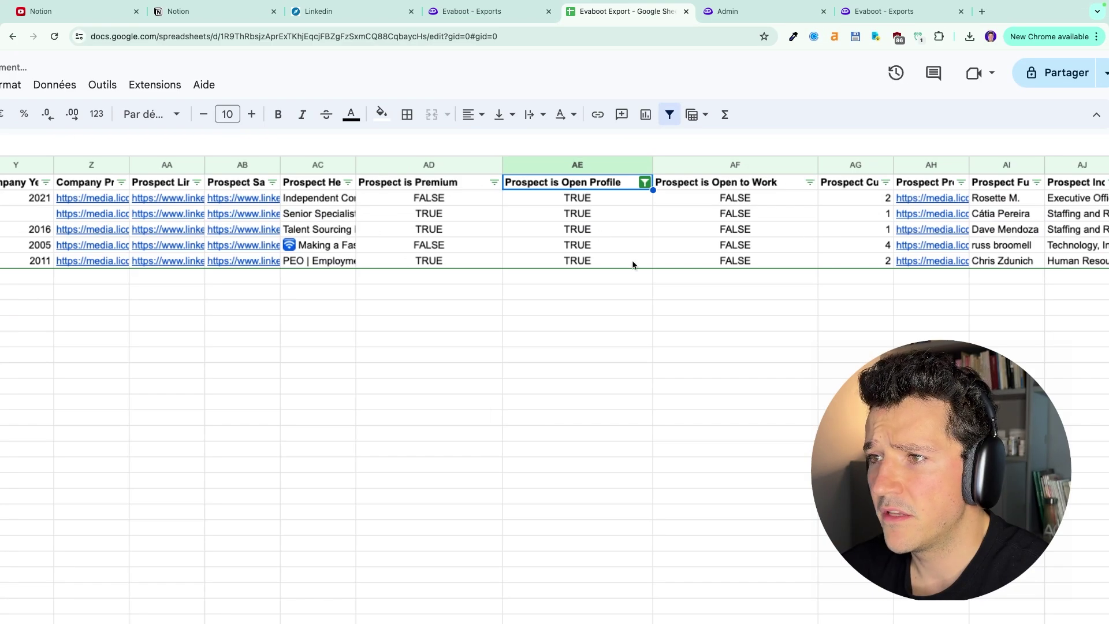
click(578, 292)
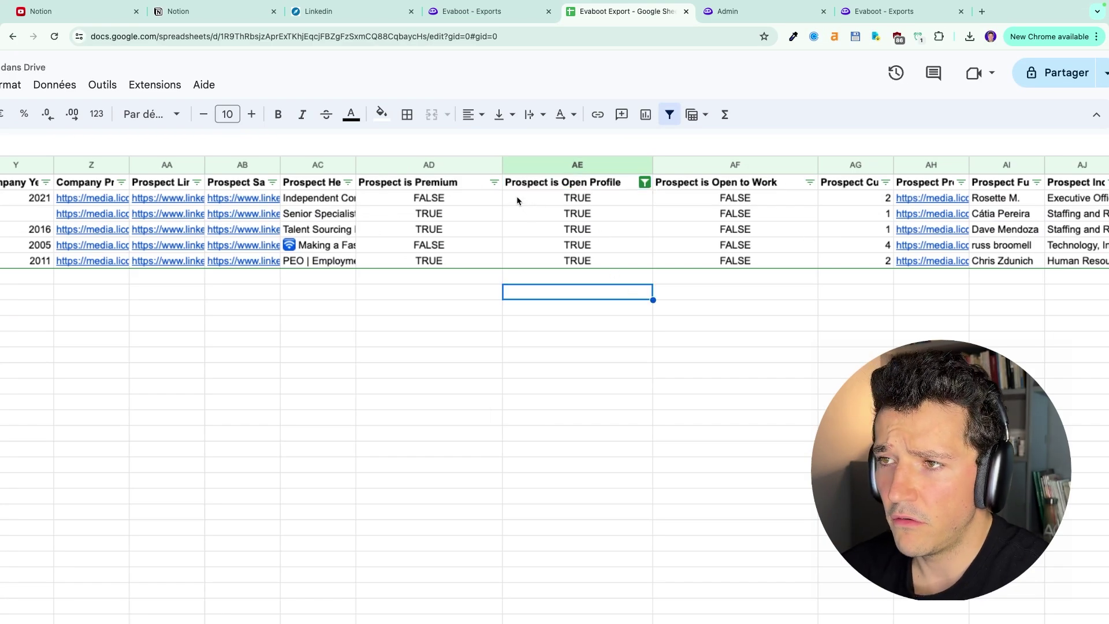
drag(516, 197, 595, 261)
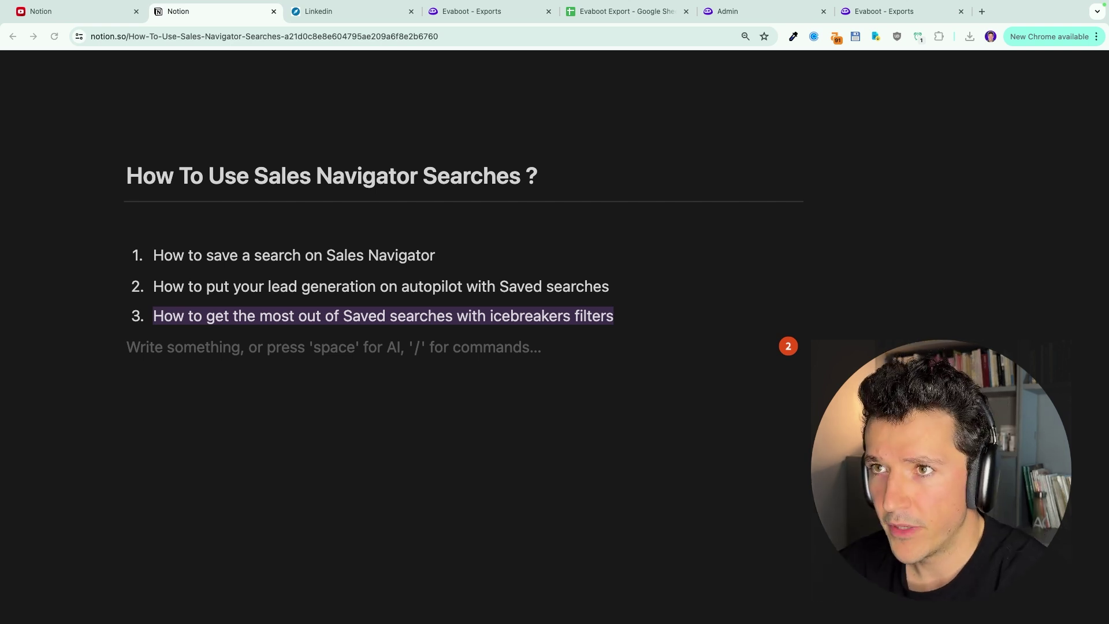
Switch from Notion to the LinkedIn tab showing the Sales Navigator lead search.
click(373, 17)
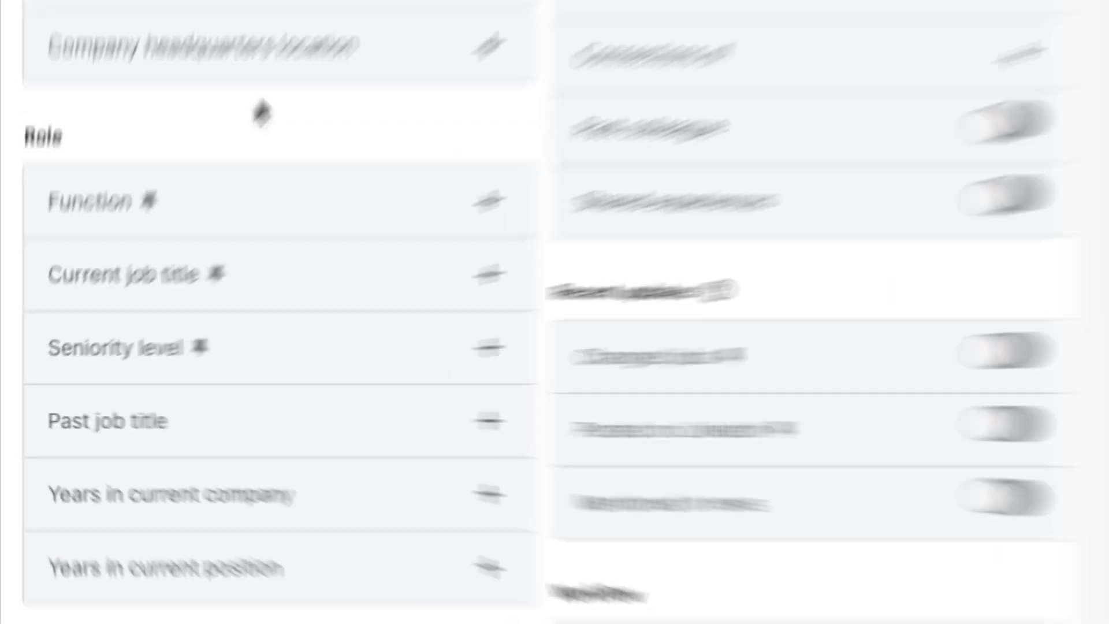
Add founder as current job title and United States as company headquarters location.
click(113, 354)
text(founder)
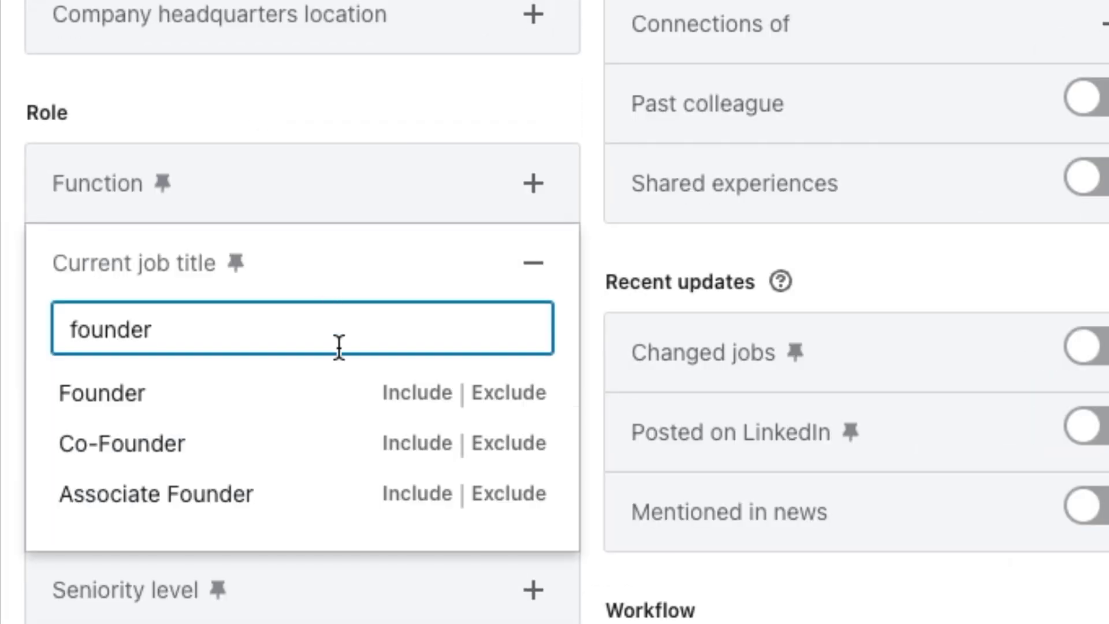
key(Return)
click(384, 212)
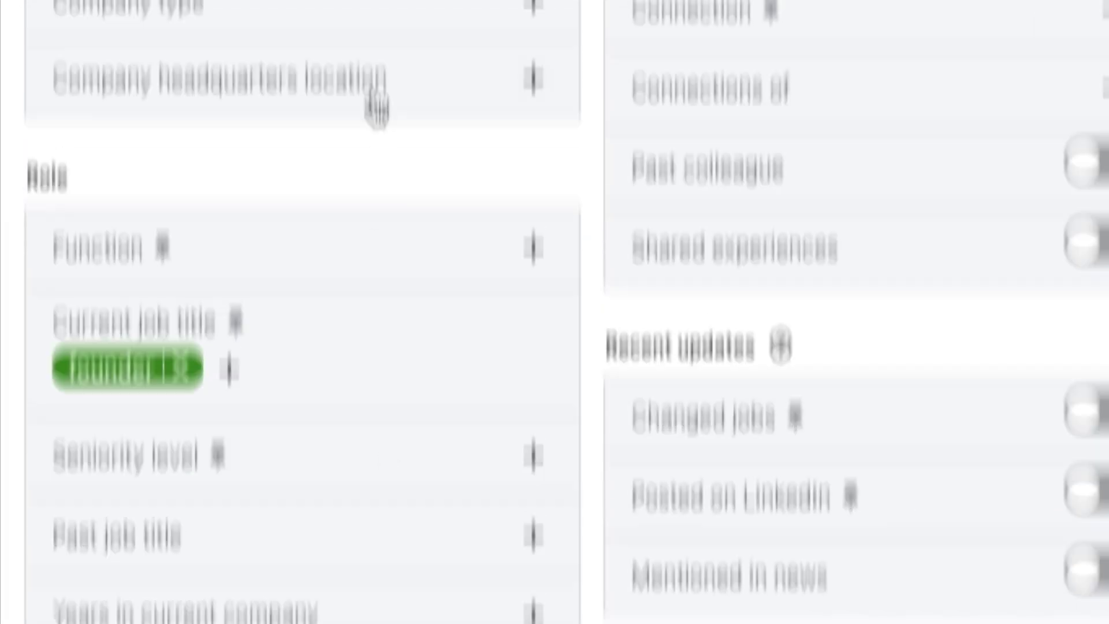
text(ite)
click(243, 278)
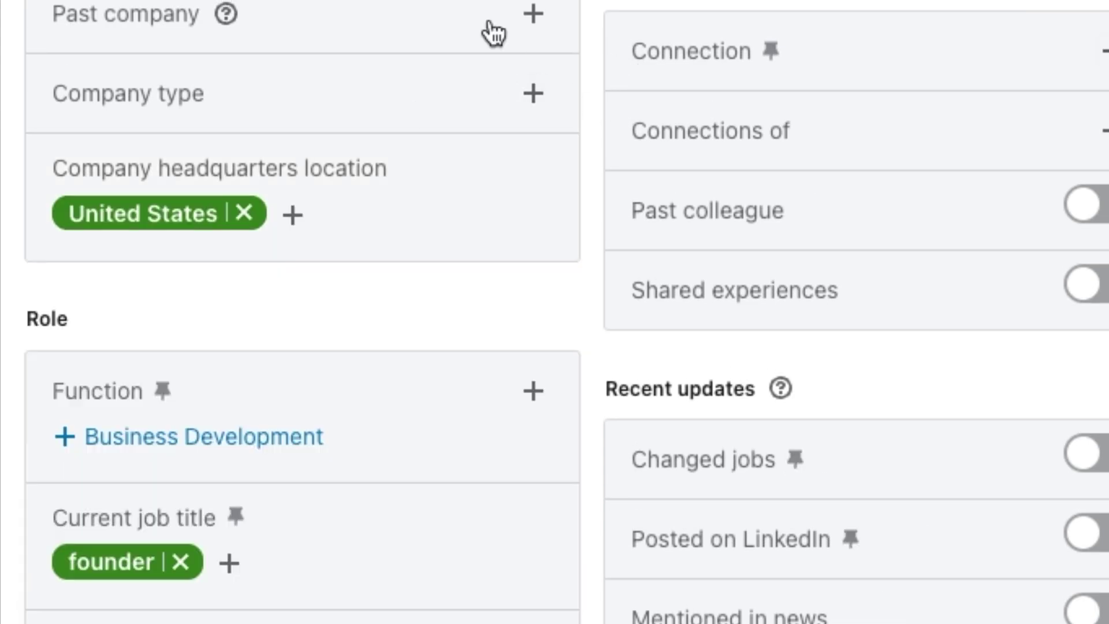
scroll(404, 208, up, 5)
Limit company headcount to 11-50 employees and turn on Shared experiences.
click(409, 219)
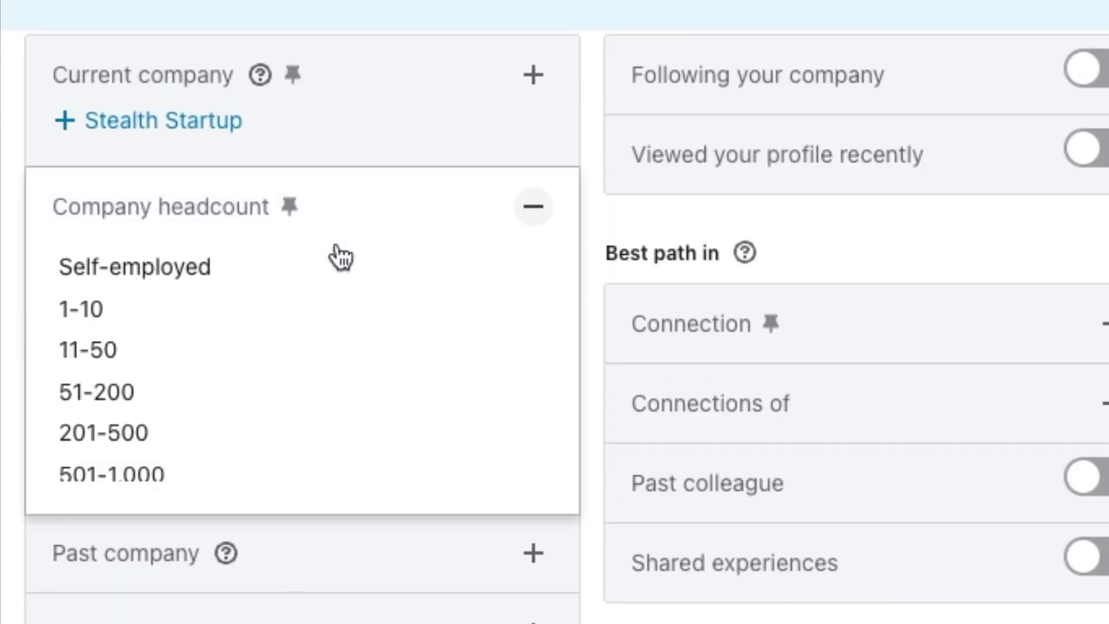
click(193, 359)
click(590, 318)
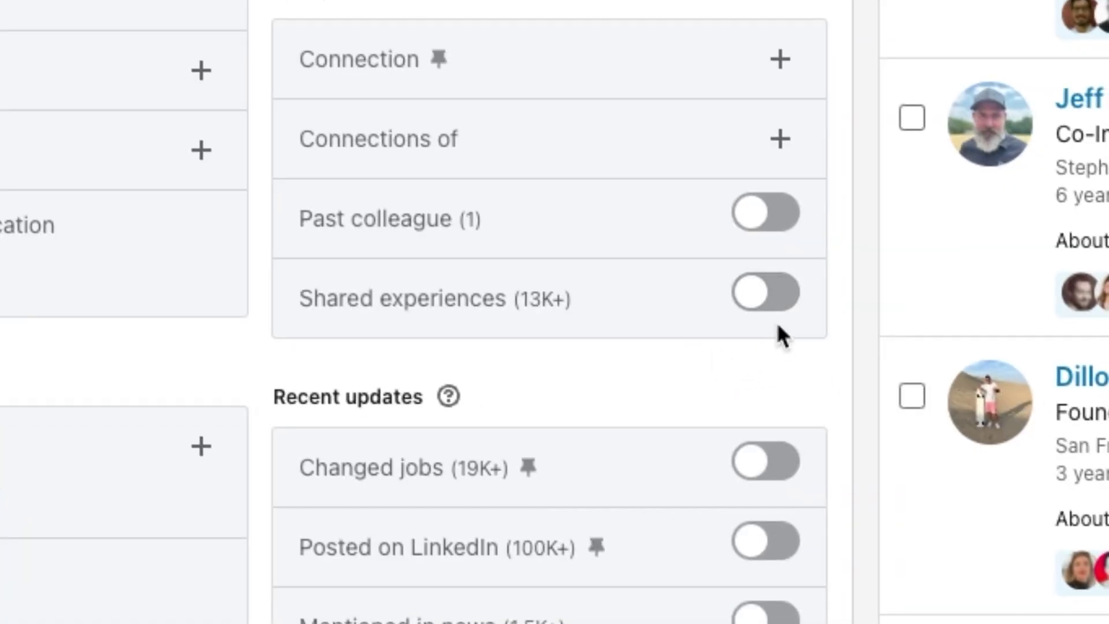
click(1103, 563)
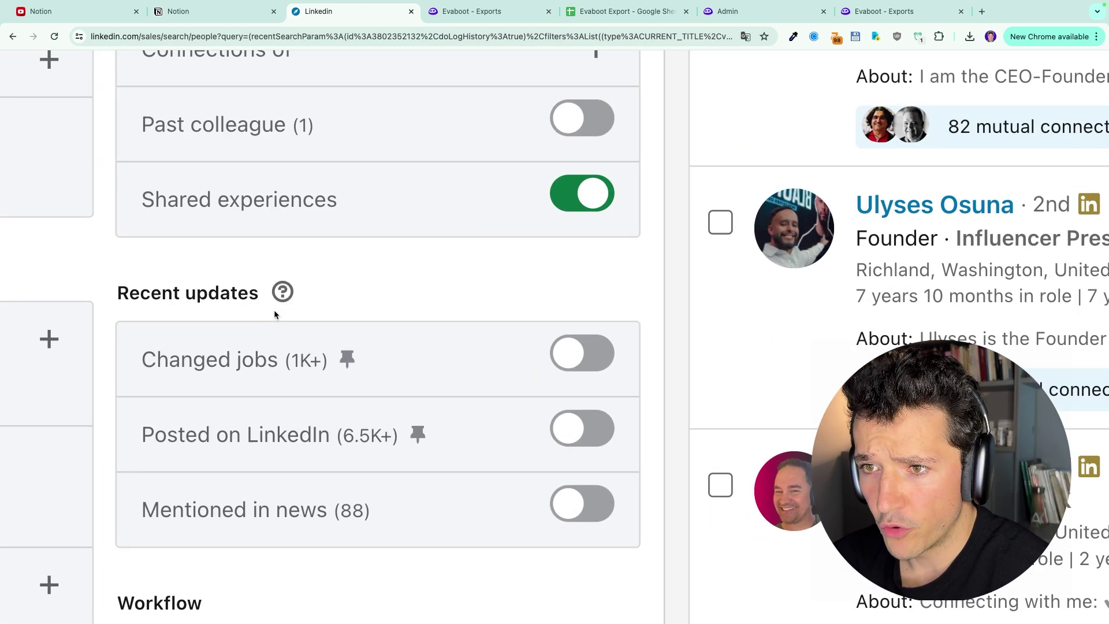
Try the Changed jobs filter and inspect the first lead's recent-hire details.
scroll(274, 313, down, 1)
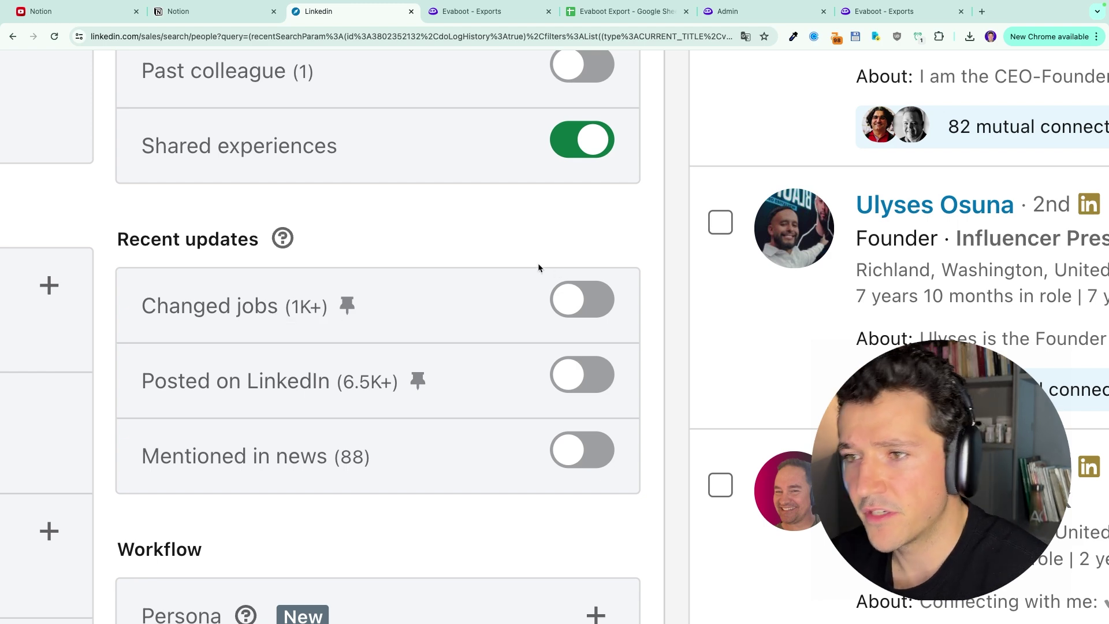
click(569, 297)
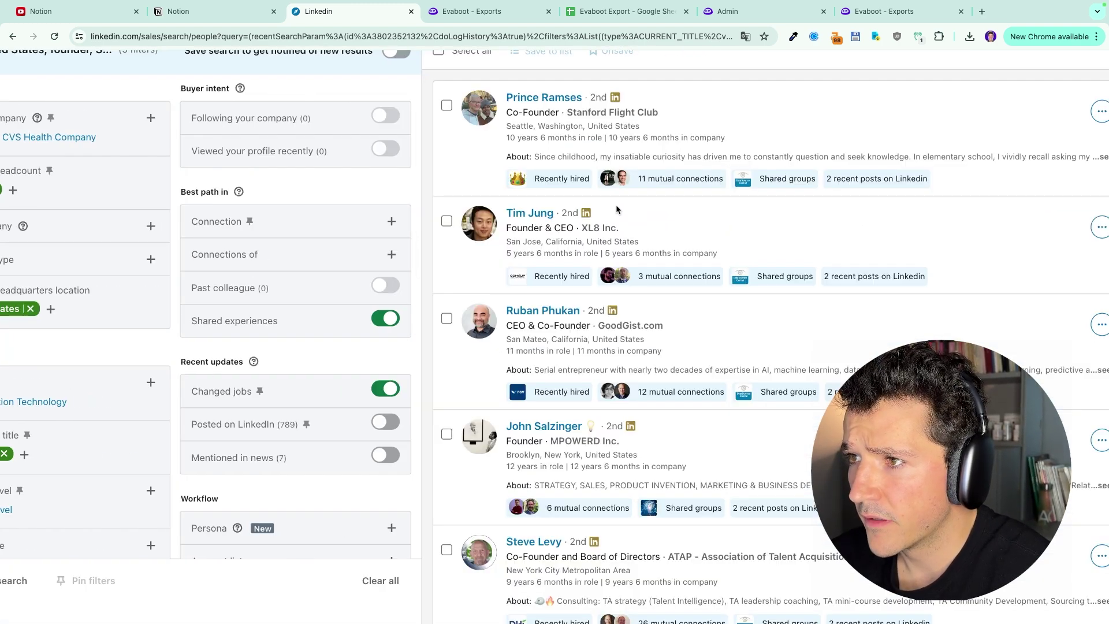
click(563, 183)
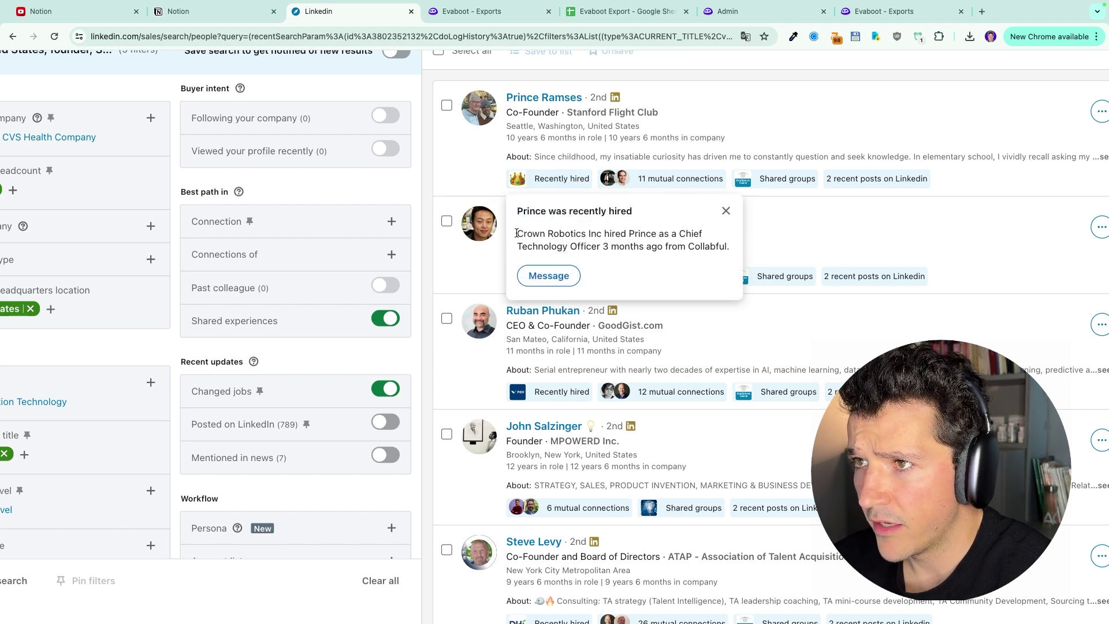
drag(519, 232, 729, 258)
click(726, 211)
scroll(691, 364, up, 5)
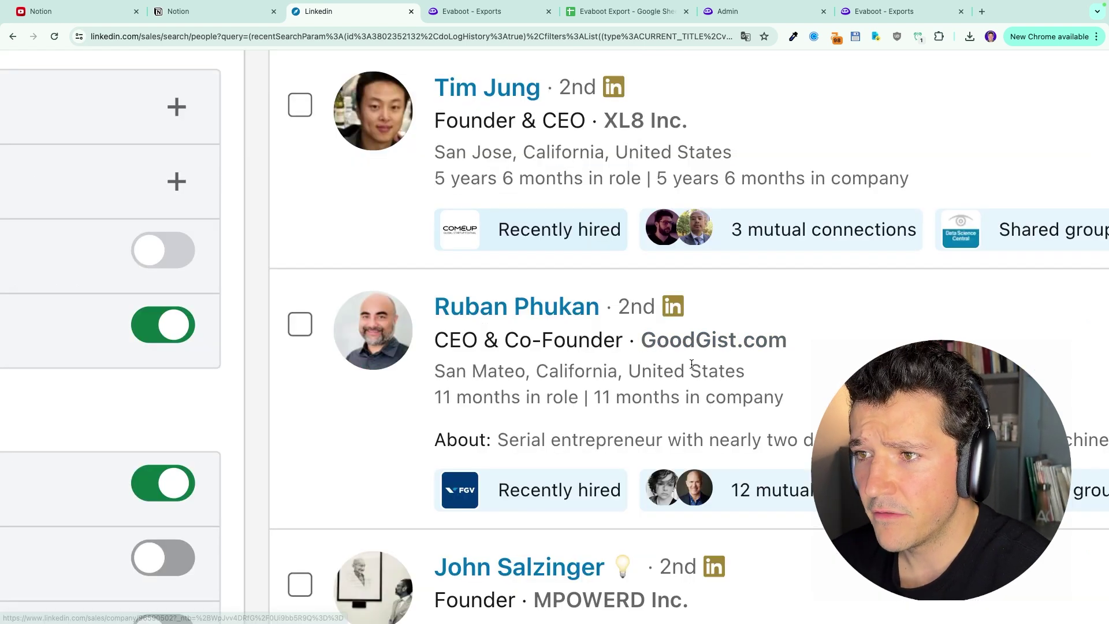
scroll(692, 364, down, 1)
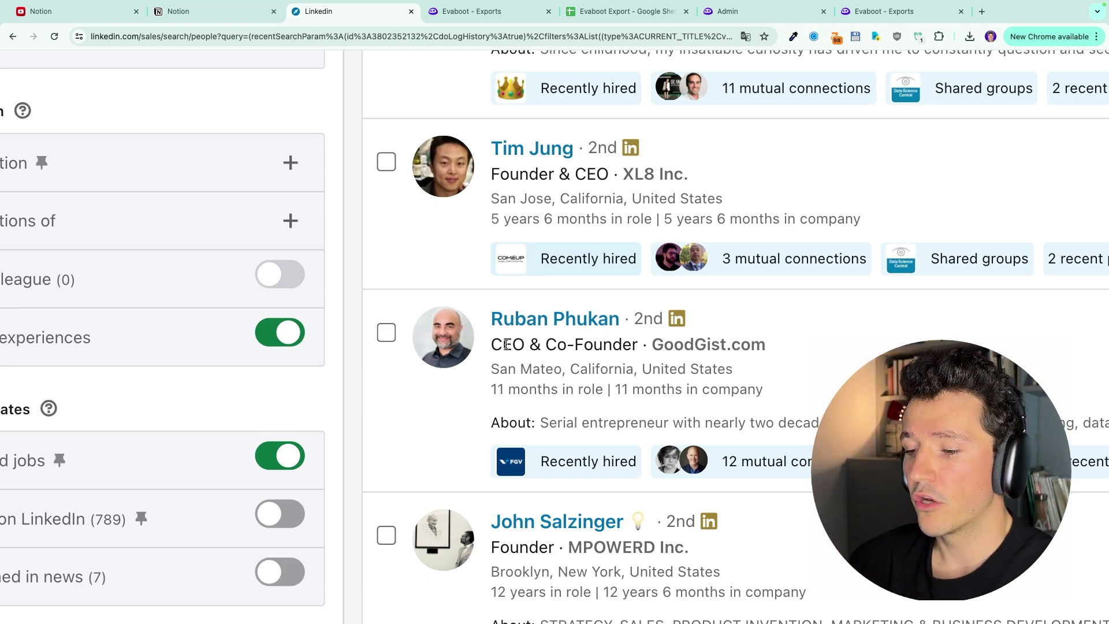
Swap Changed jobs for Posted on LinkedIn and Mentioned in news, then preview a lead's posts and news.
key(super+minus)
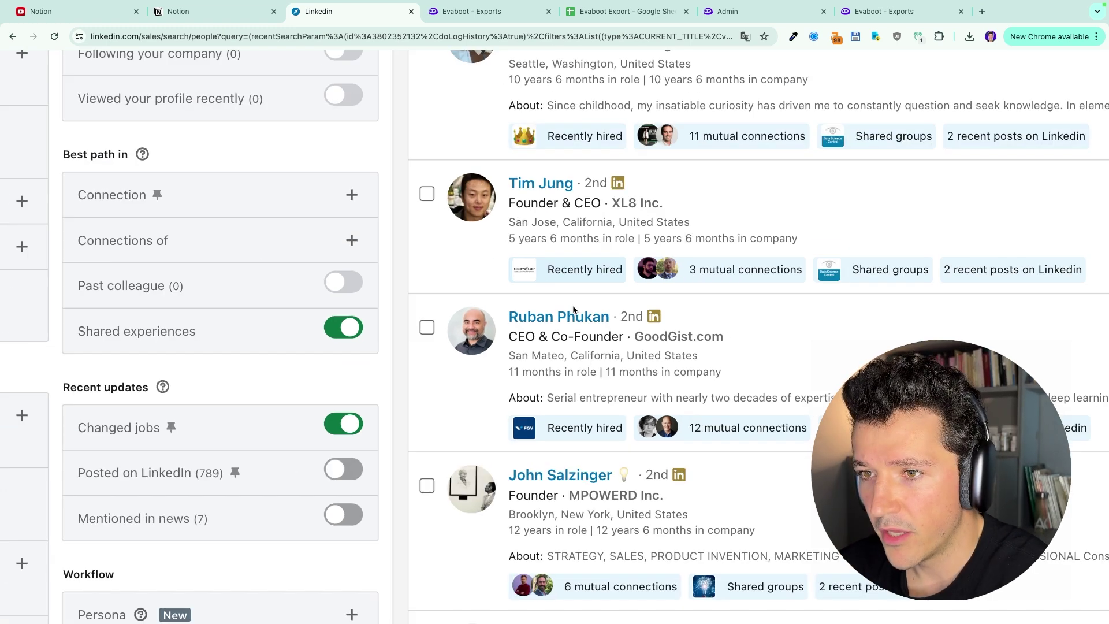
click(360, 428)
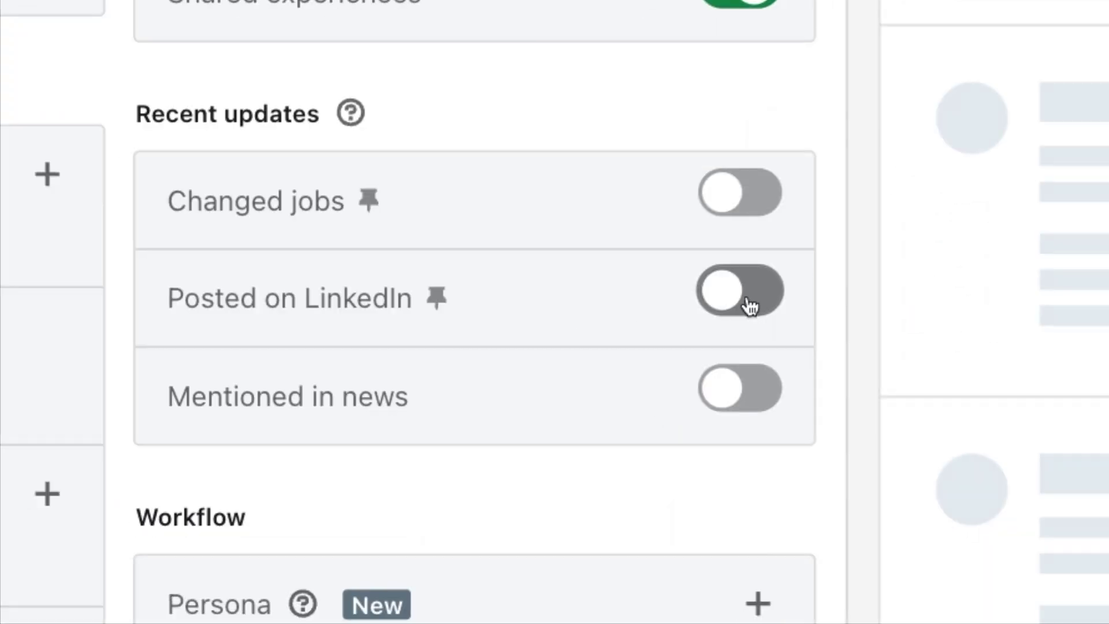
click(345, 470)
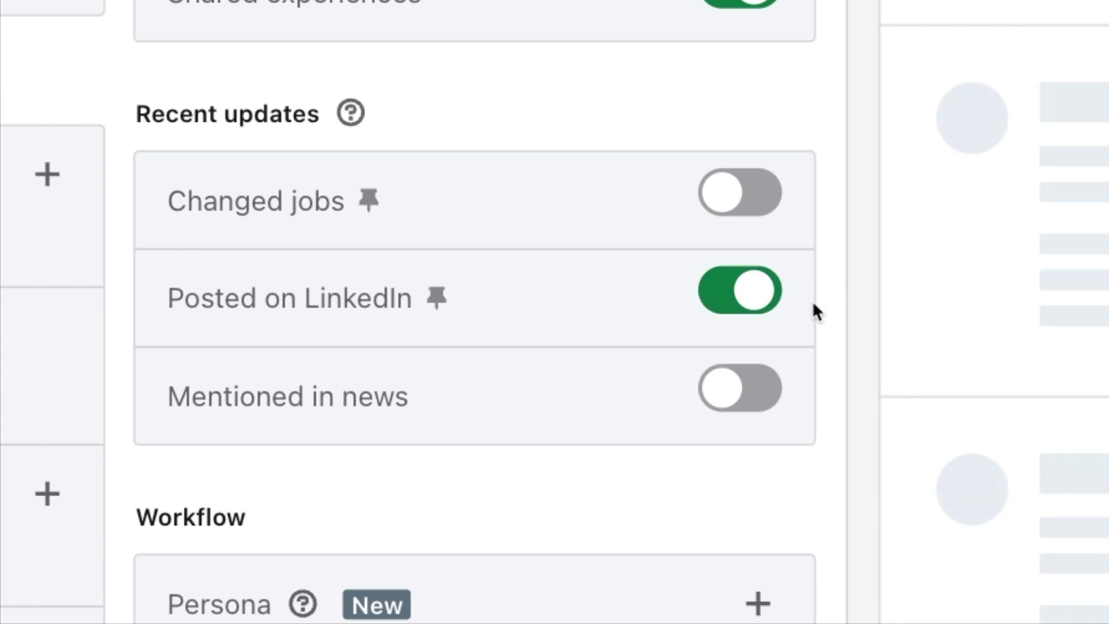
click(756, 391)
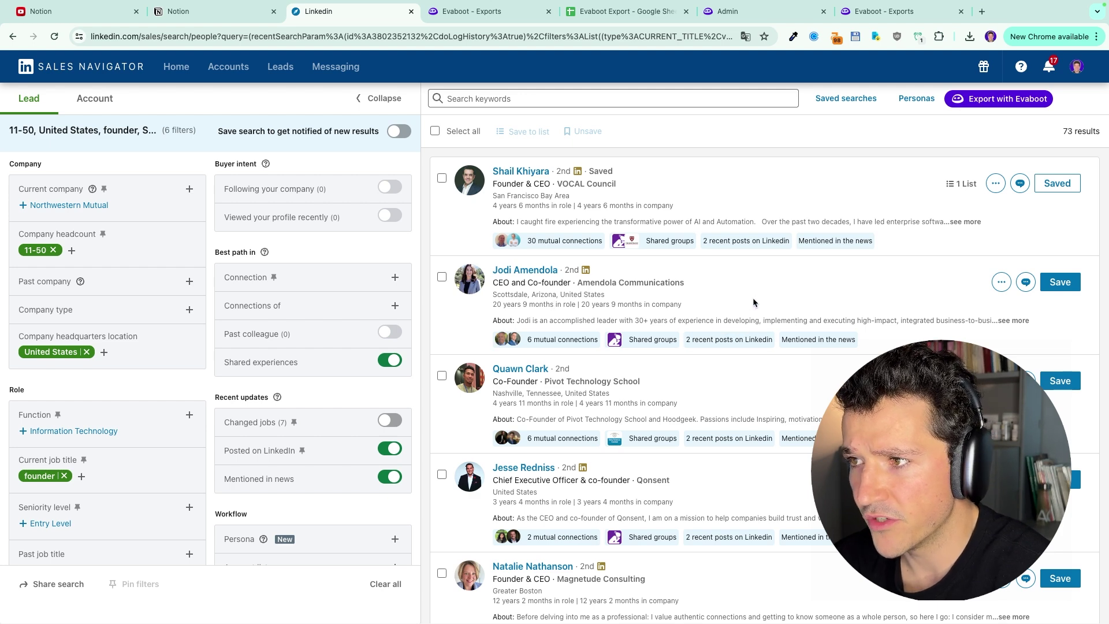
click(752, 244)
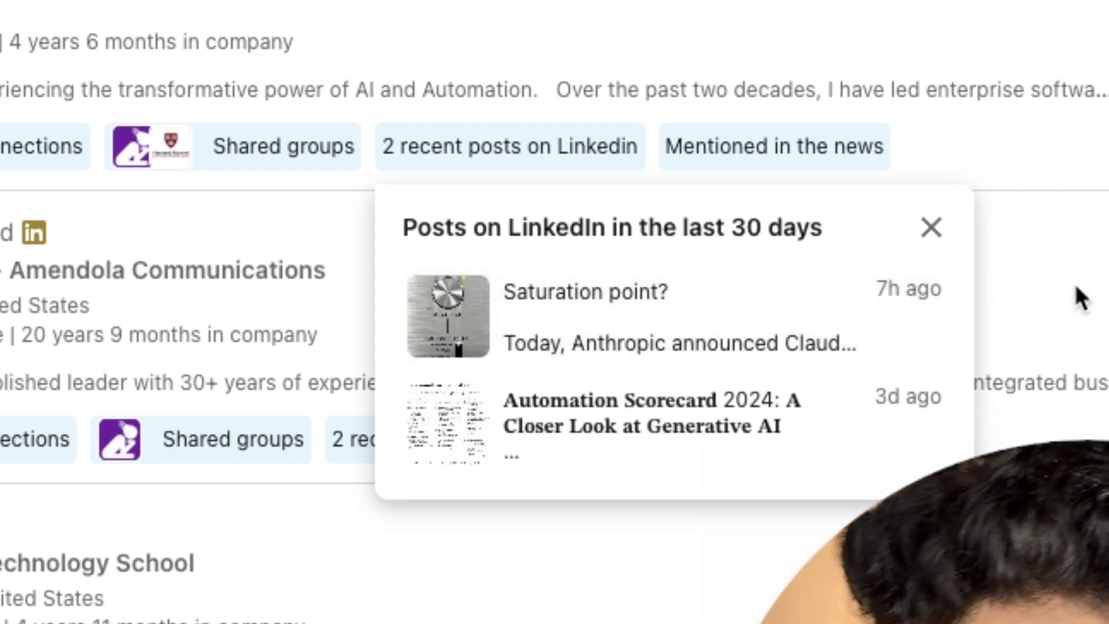
click(890, 145)
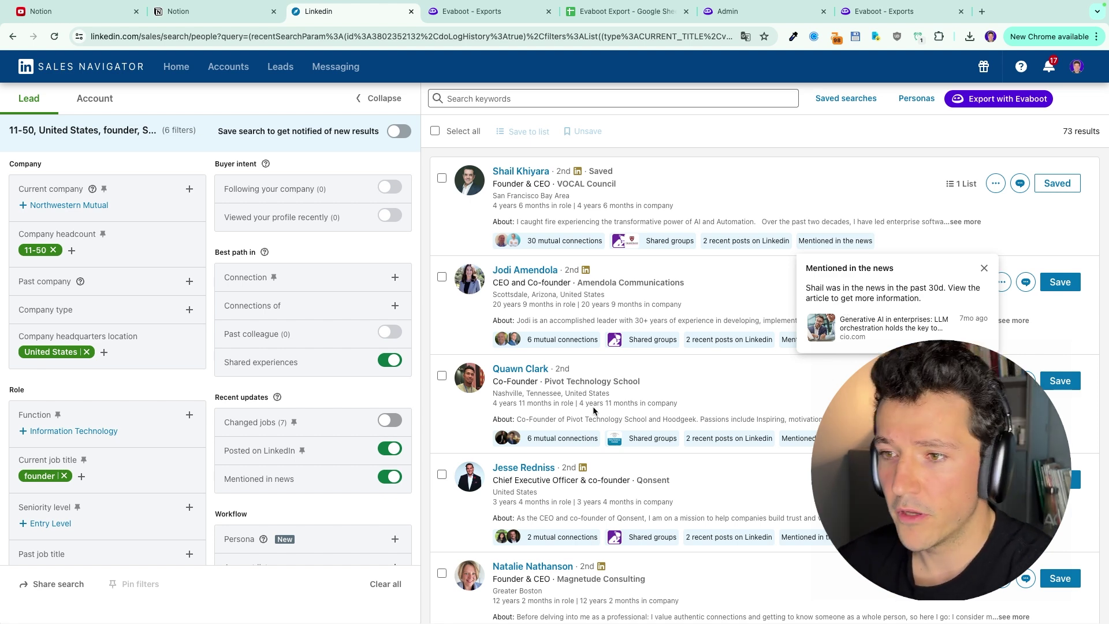
Turn off the Posted on LinkedIn and Mentioned in news filters.
click(390, 448)
click(390, 477)
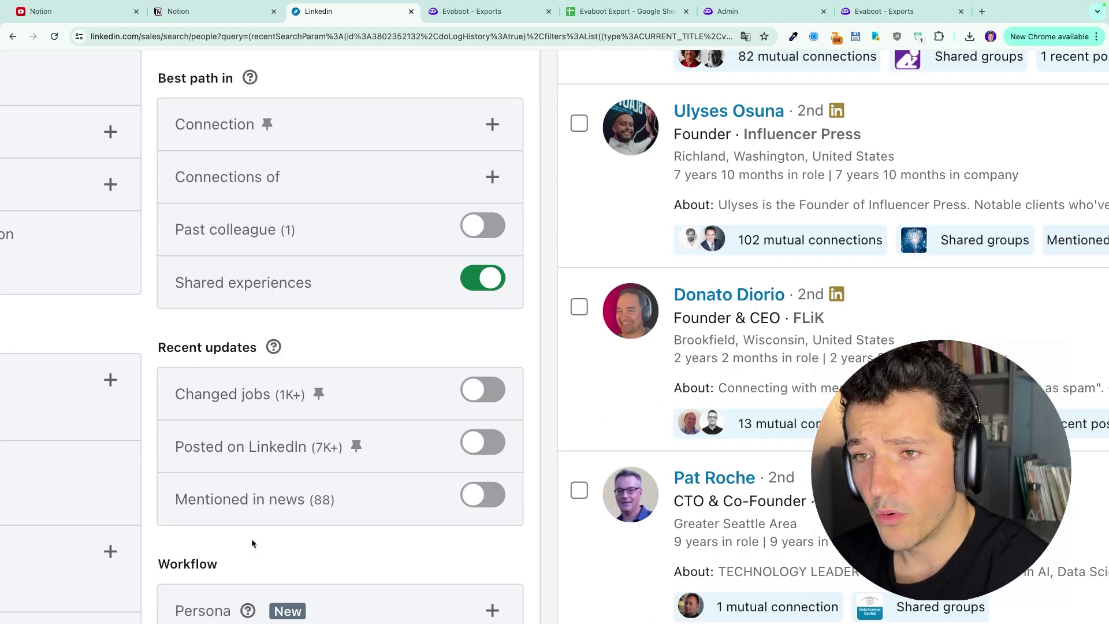
scroll(234, 497, up, 6)
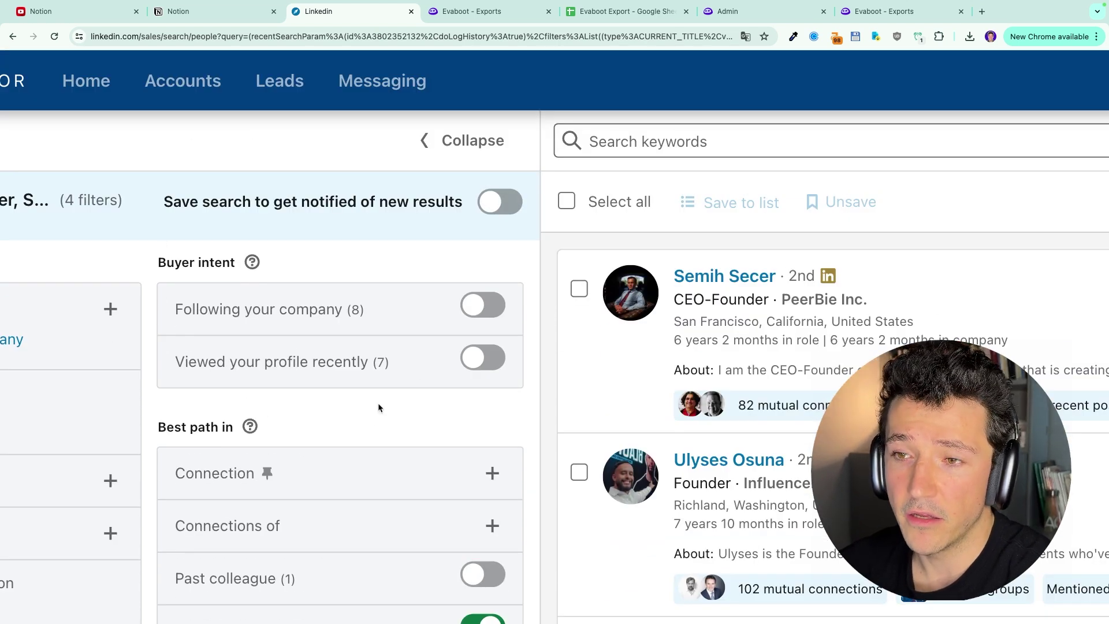
Try Following your company and Viewed your profile recently, then switch off Shared experiences.
click(482, 305)
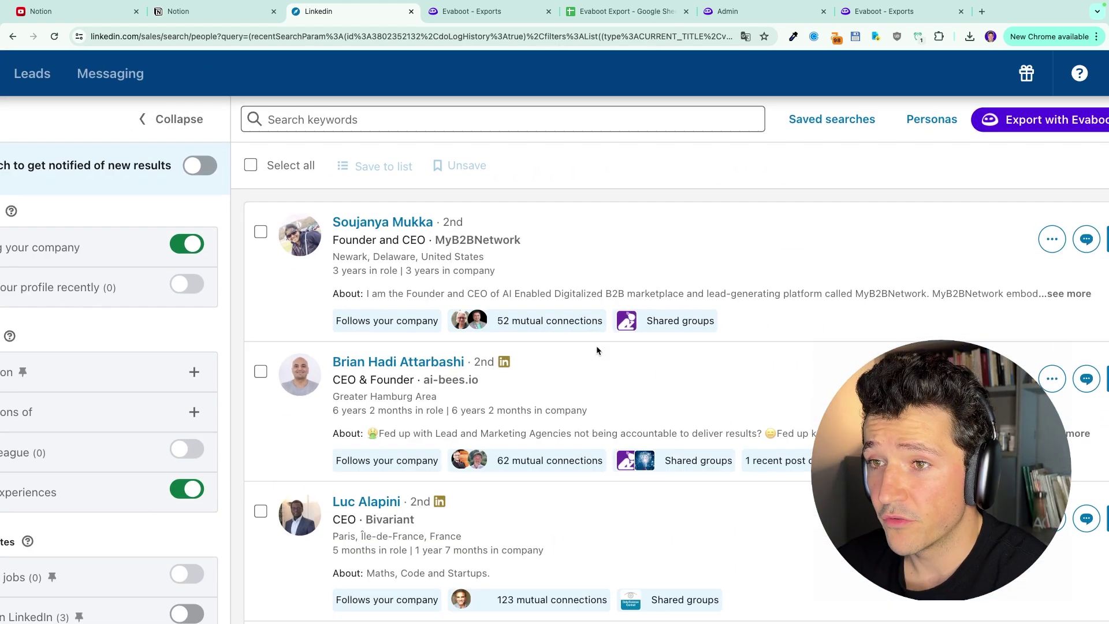
scroll(596, 345, left, 1)
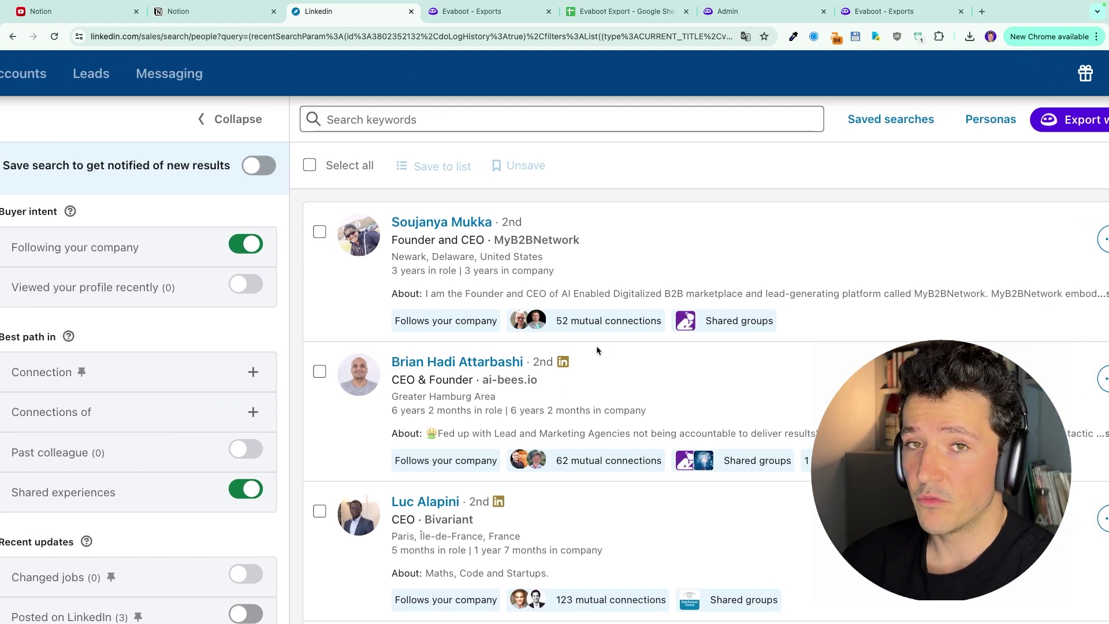
scroll(596, 346, left, 4)
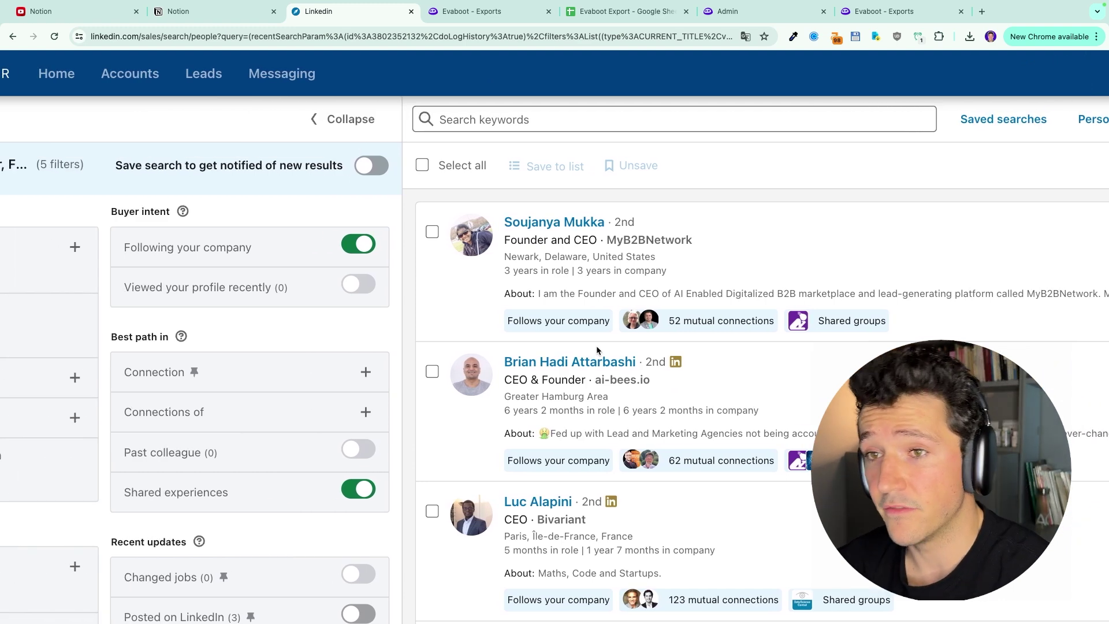
click(353, 286)
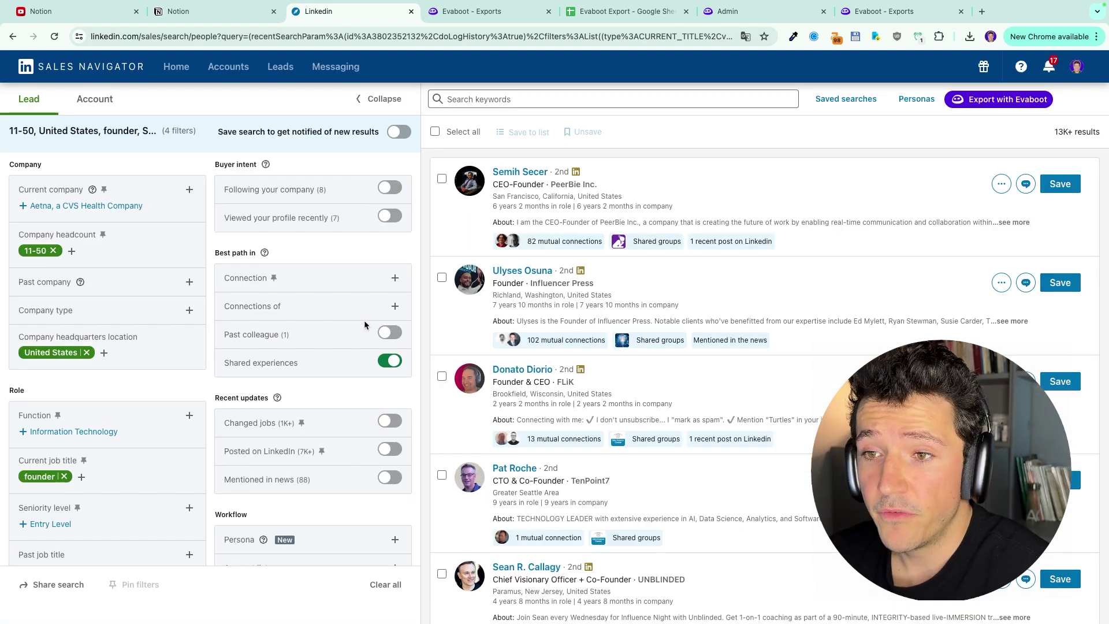
click(390, 361)
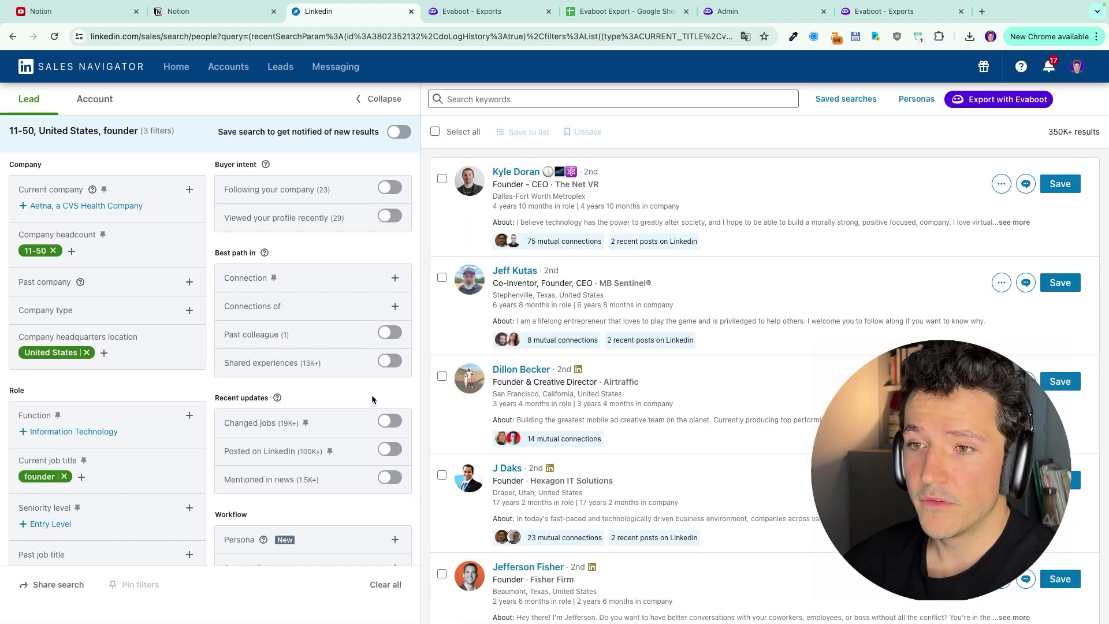
scroll(371, 485, down, 1)
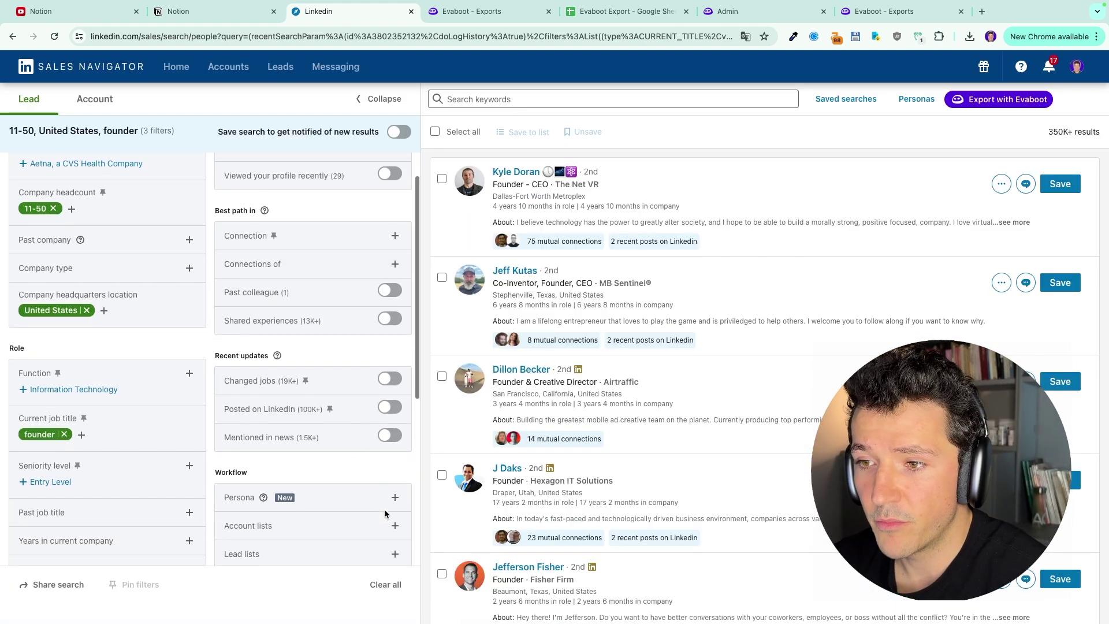
Turn on Mentioned in news and save the founder search for alerts, checking it under Saved searches.
click(390, 435)
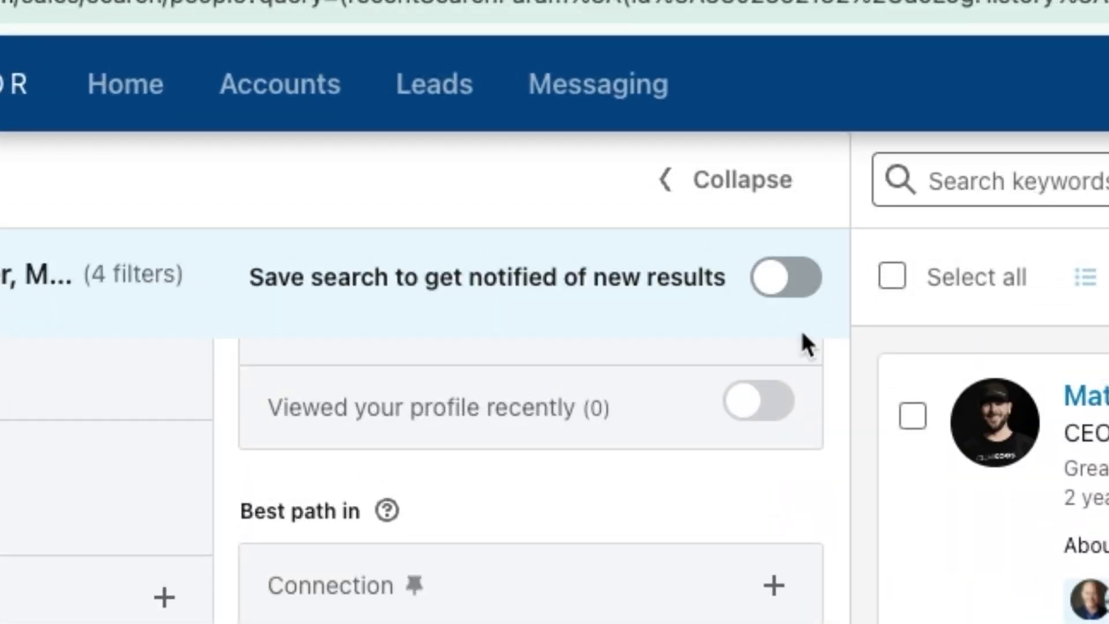
click(789, 283)
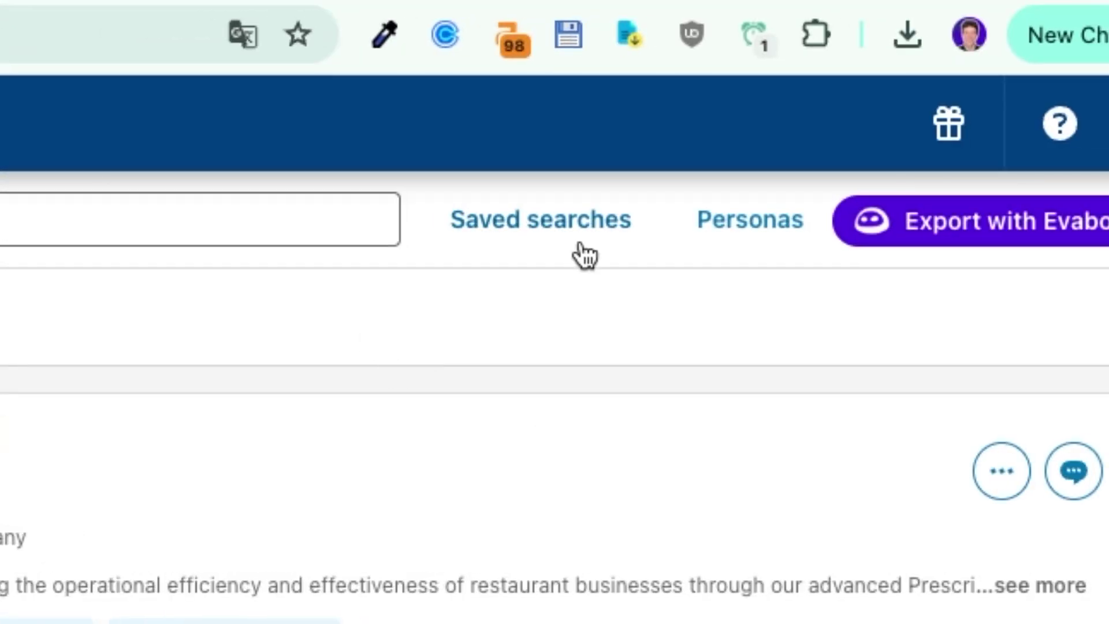
click(575, 239)
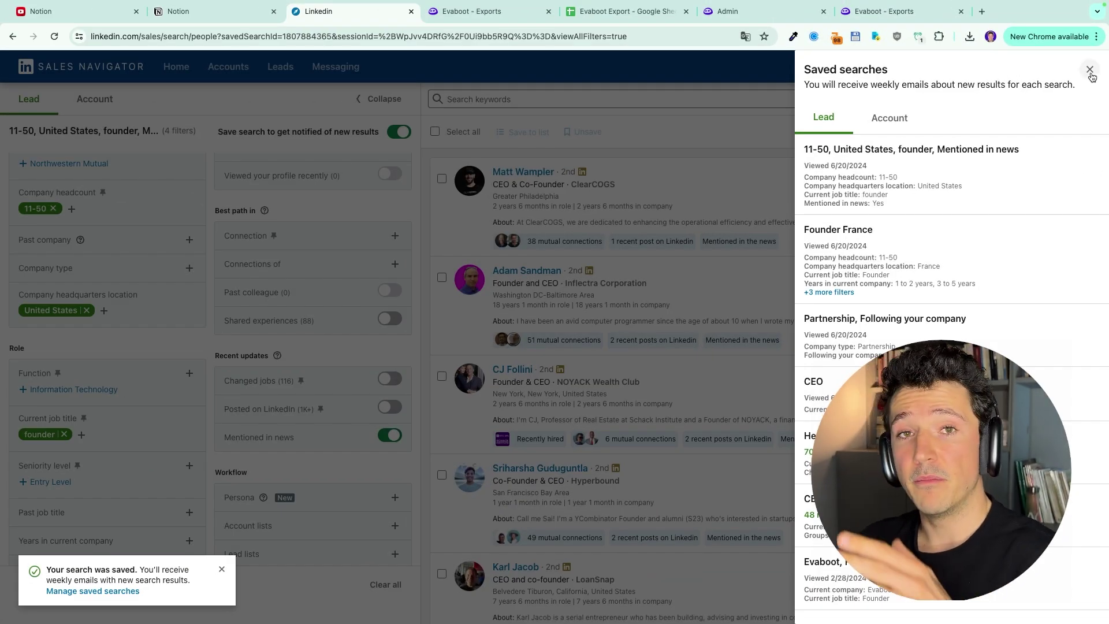
click(1089, 70)
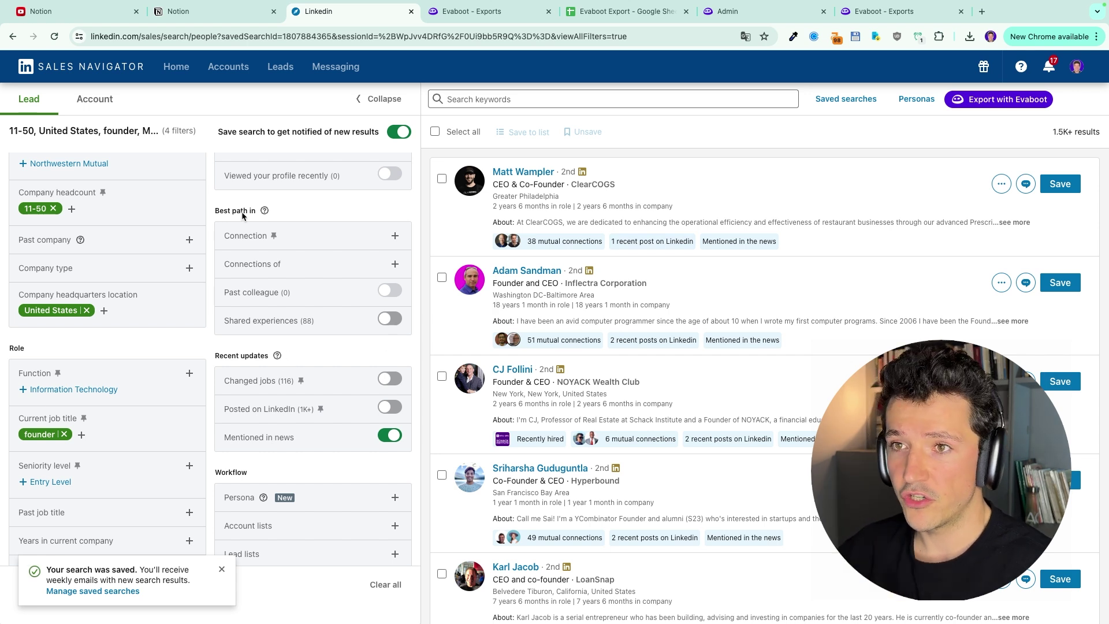
scroll(240, 219, up, 2)
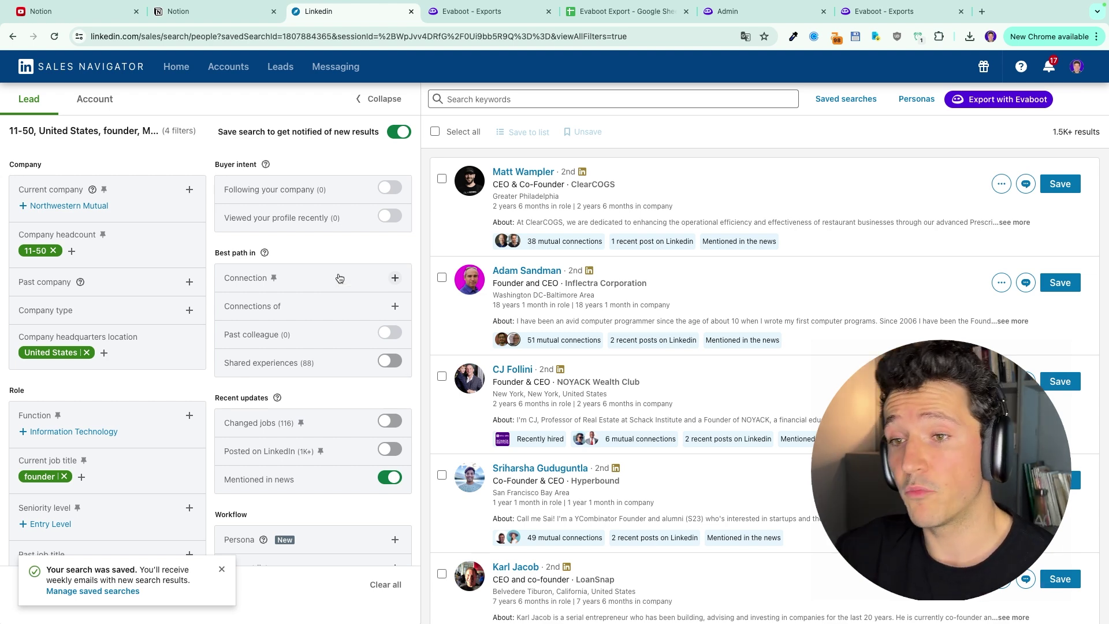
scroll(339, 275, down, 1)
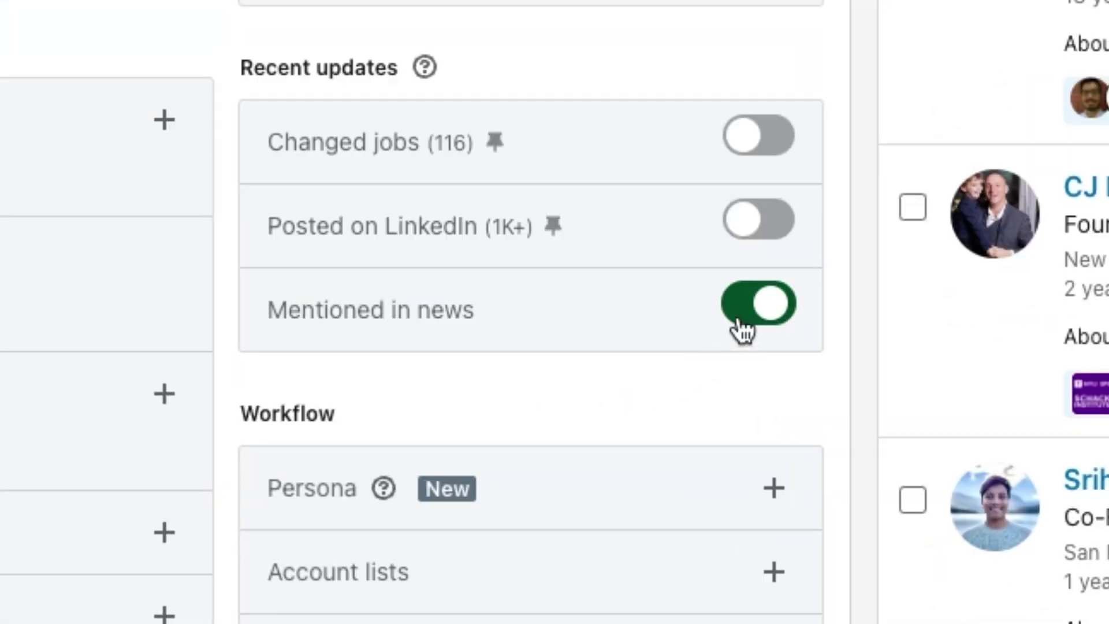
Scroll the fresh lead search page that has no filters applied.
scroll(751, 341, up, 15)
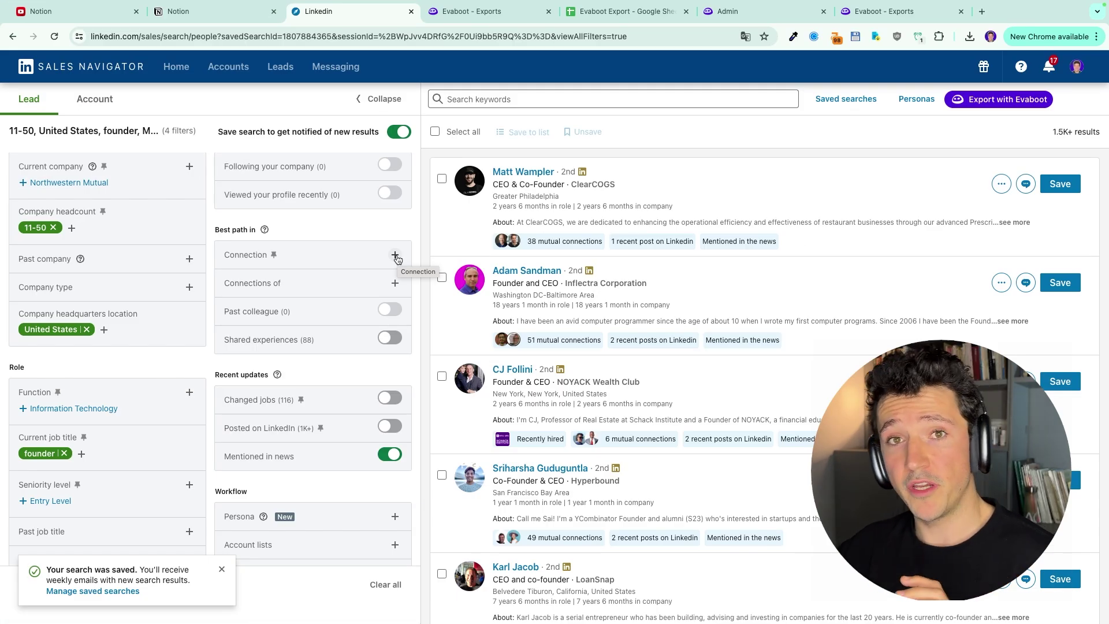
scroll(356, 334, down, 3)
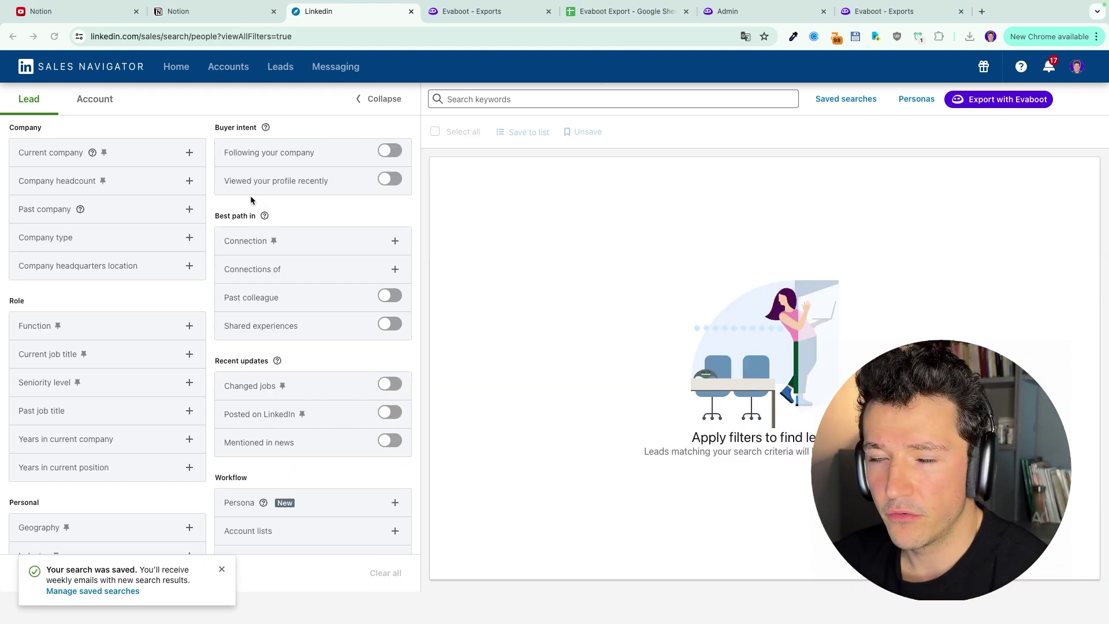
Switch to account search and run a keyword search for 'software'.
click(95, 107)
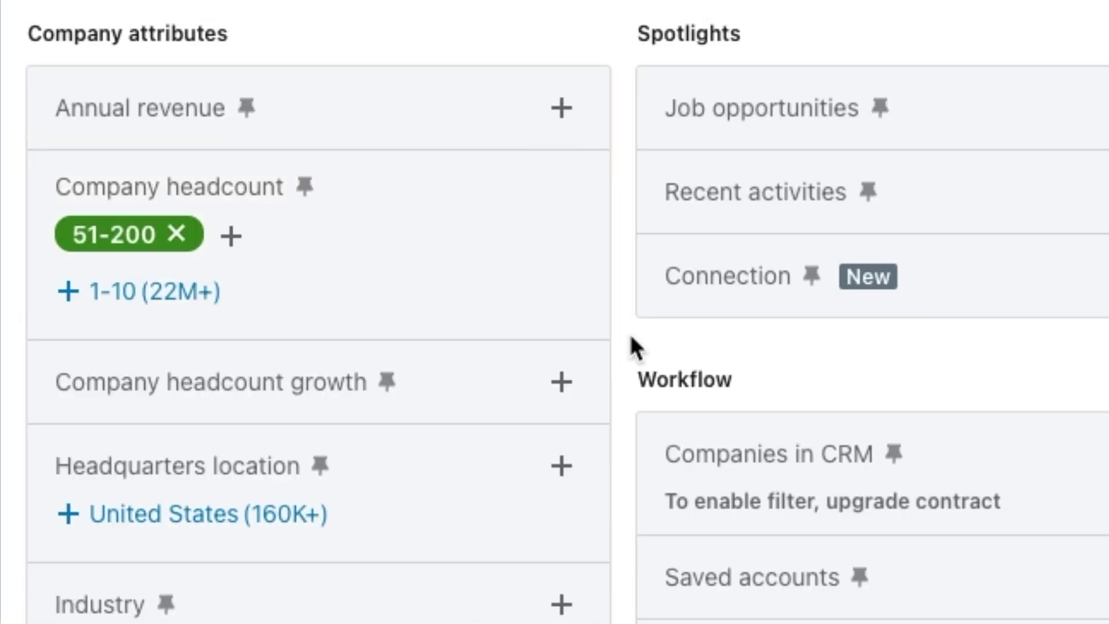
text(software)
key(Return)
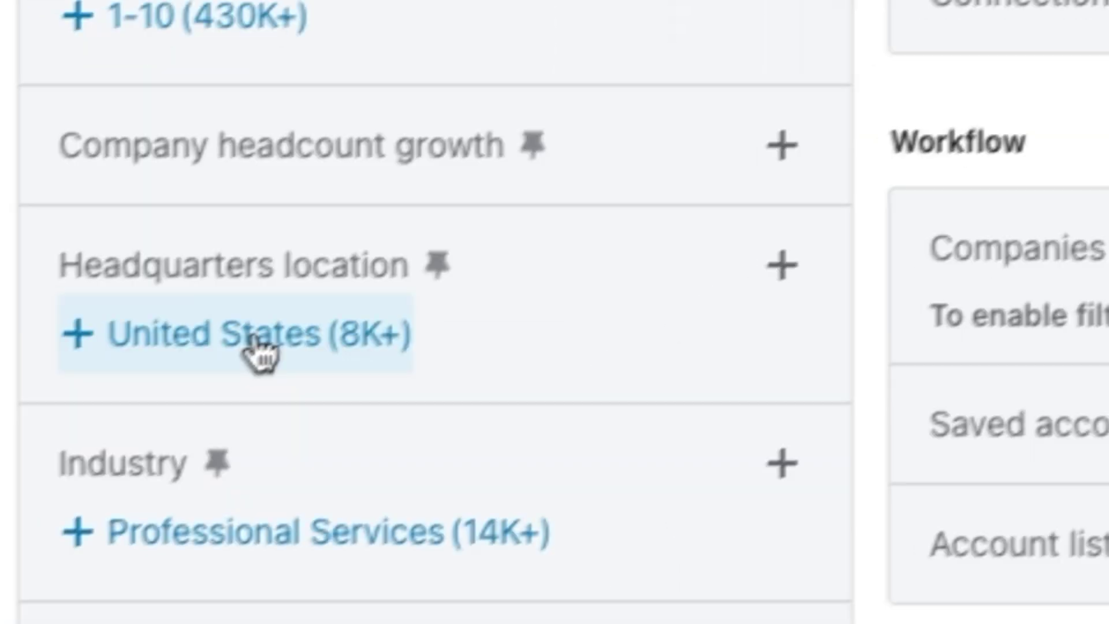
Add United States headquarters and Hiring on LinkedIn filters, then save the account search.
click(250, 341)
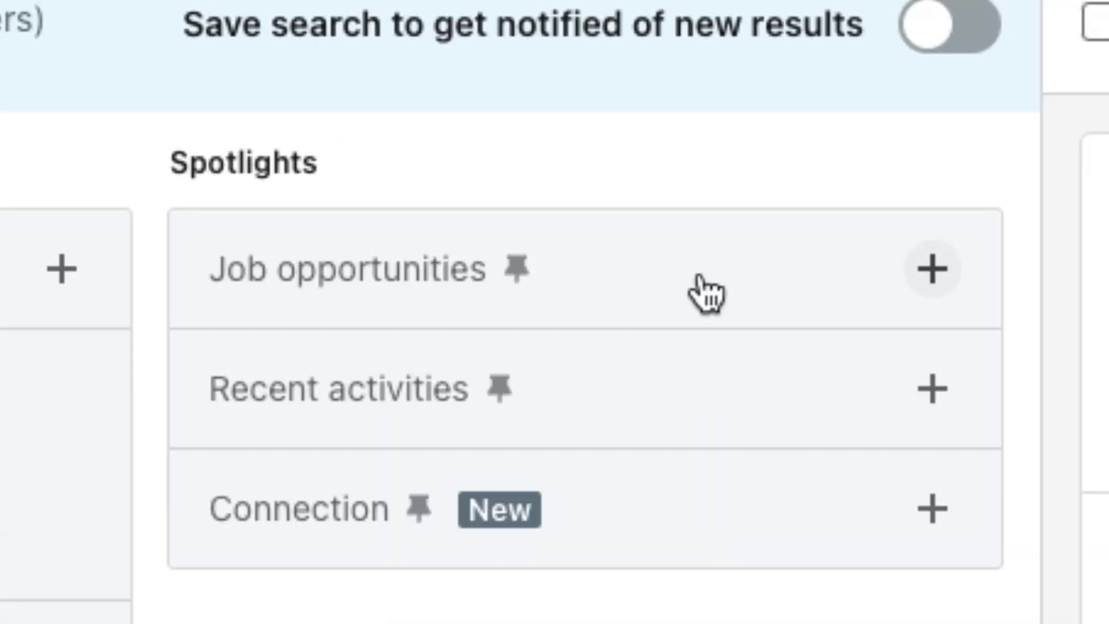
click(706, 293)
click(402, 375)
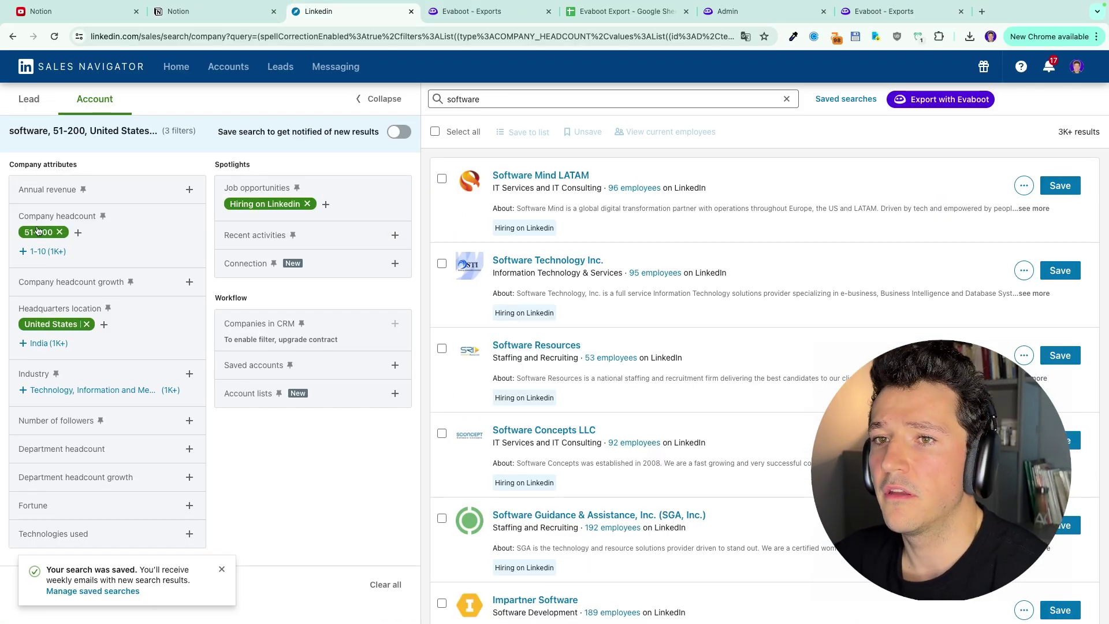
mouse_move(83, 330)
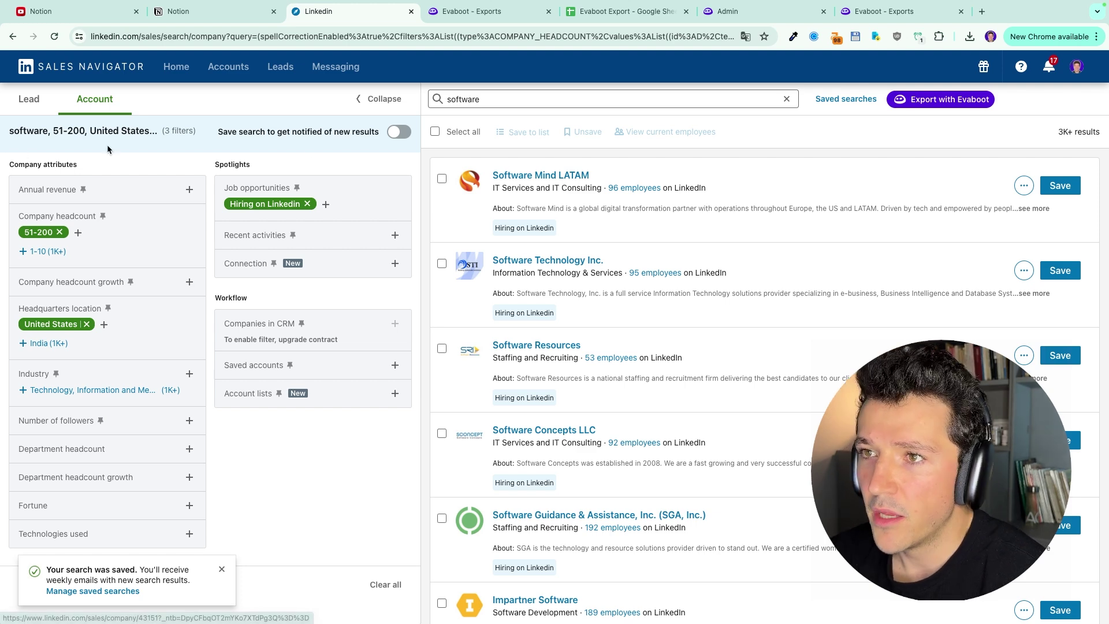
click(399, 133)
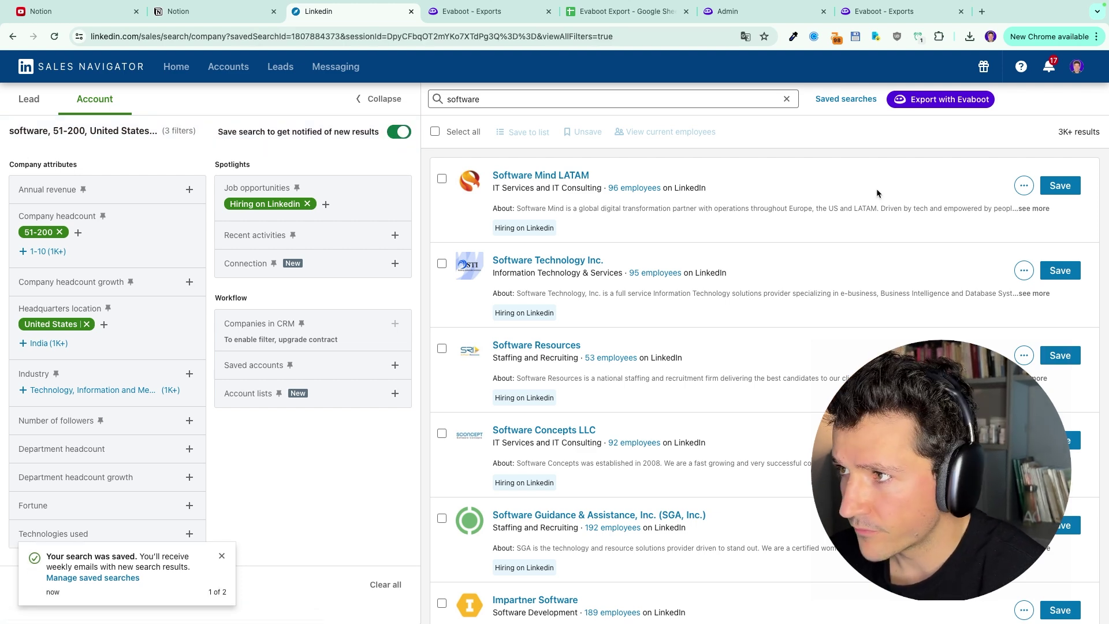
Glance at the saved searches list and toggle Select all on the 25 company results.
click(846, 99)
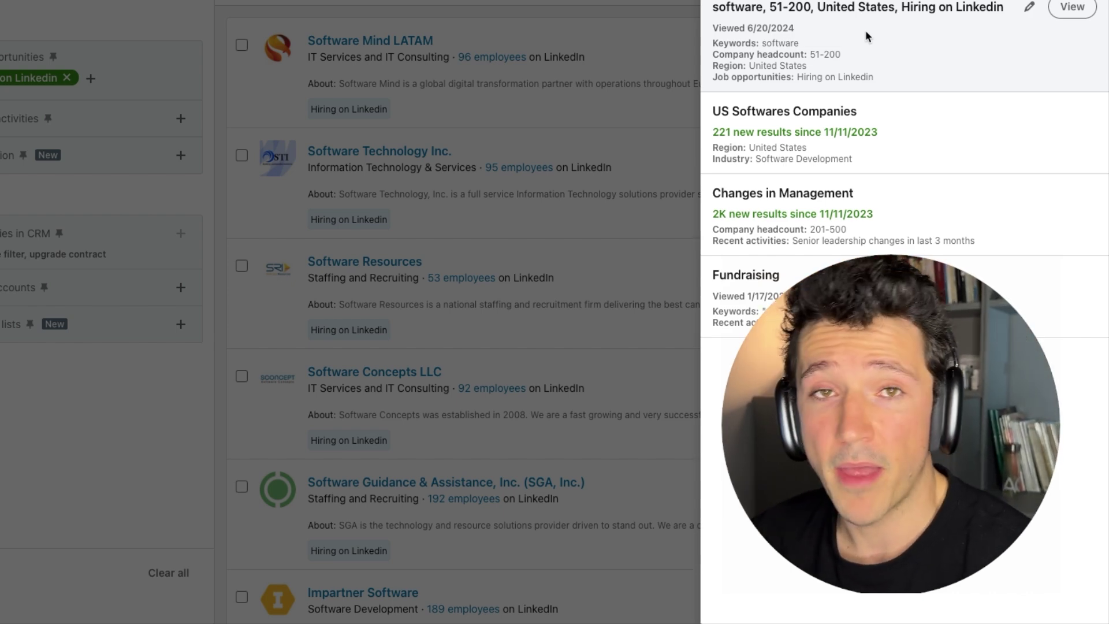
key(Escape)
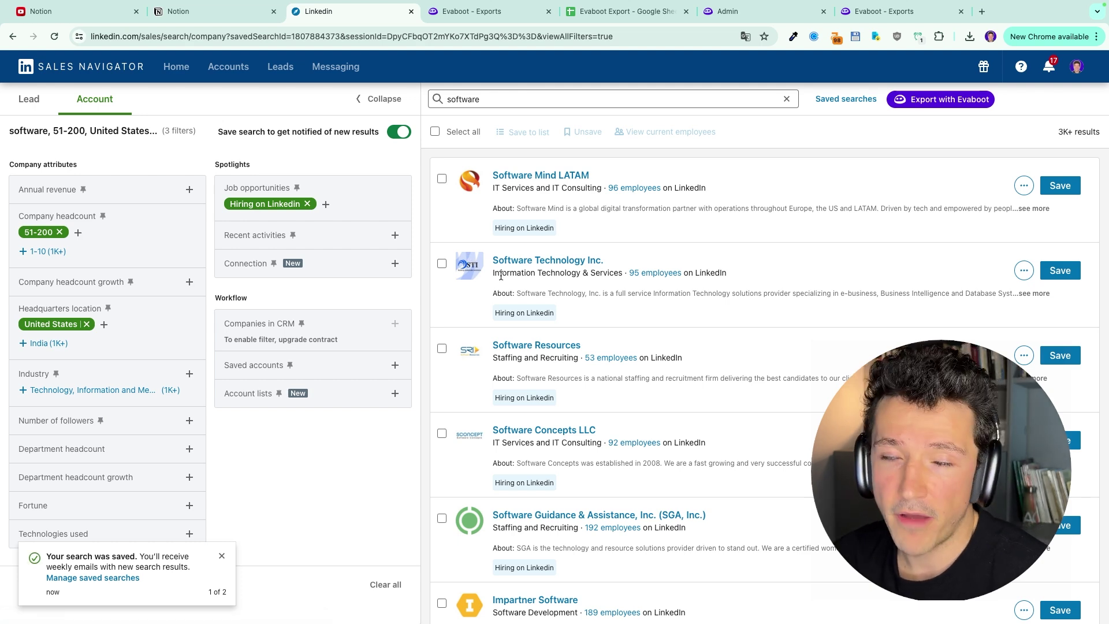
click(435, 132)
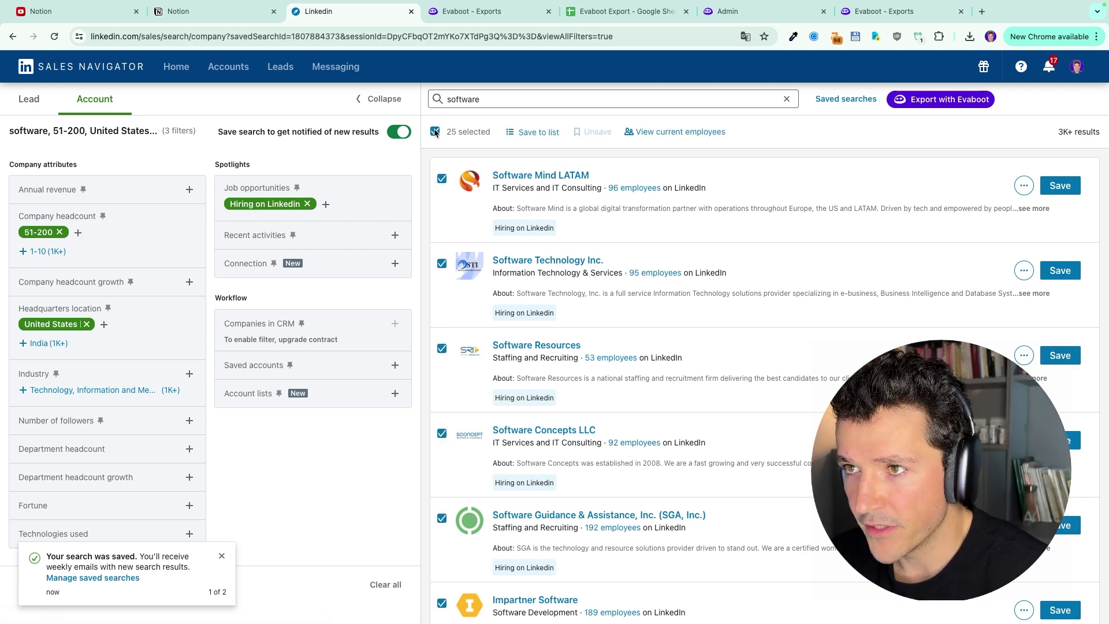
click(435, 132)
Open the US Softwares Companies saved search to reach a Software Development lead search.
click(846, 99)
click(846, 245)
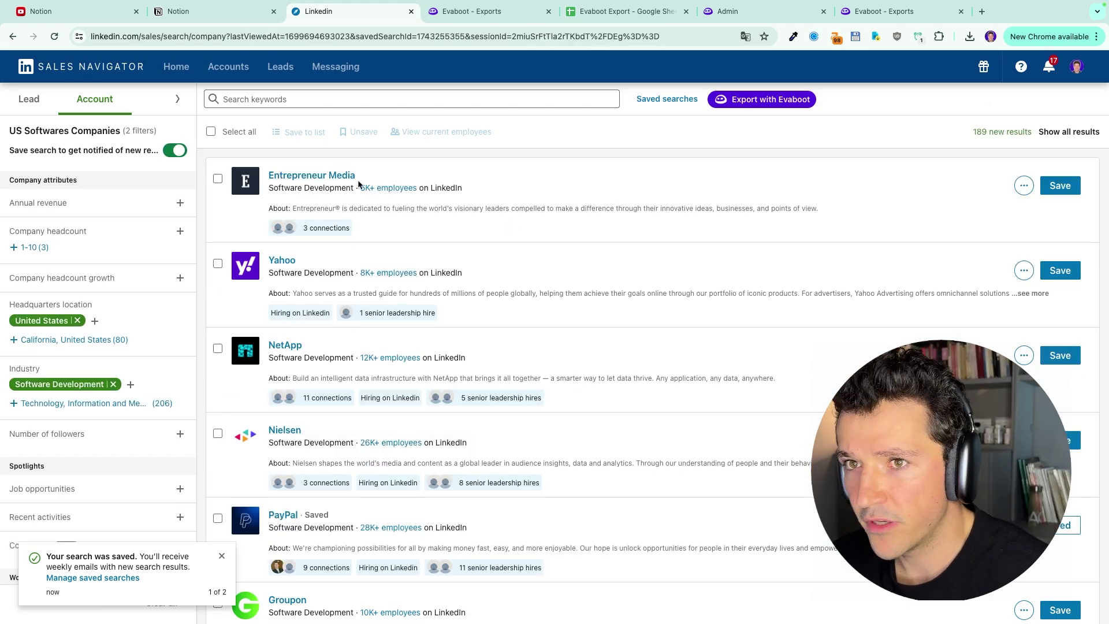
click(177, 99)
click(184, 100)
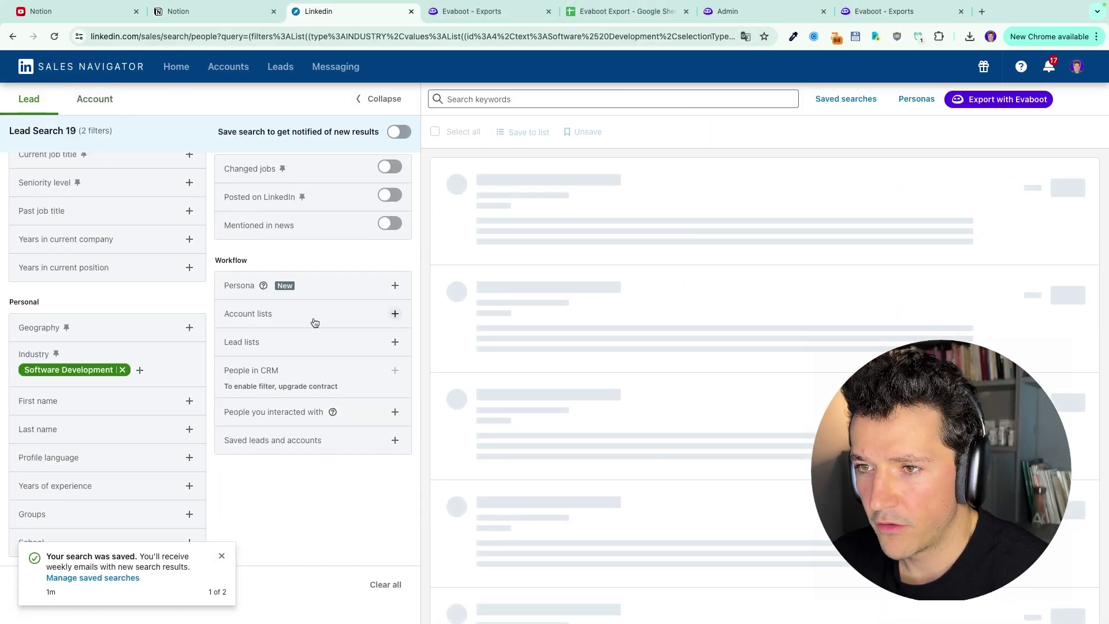
Restrict leads to the Companies Hiring W2 account list and drop the Software Development industry filter.
click(312, 315)
click(321, 360)
click(123, 407)
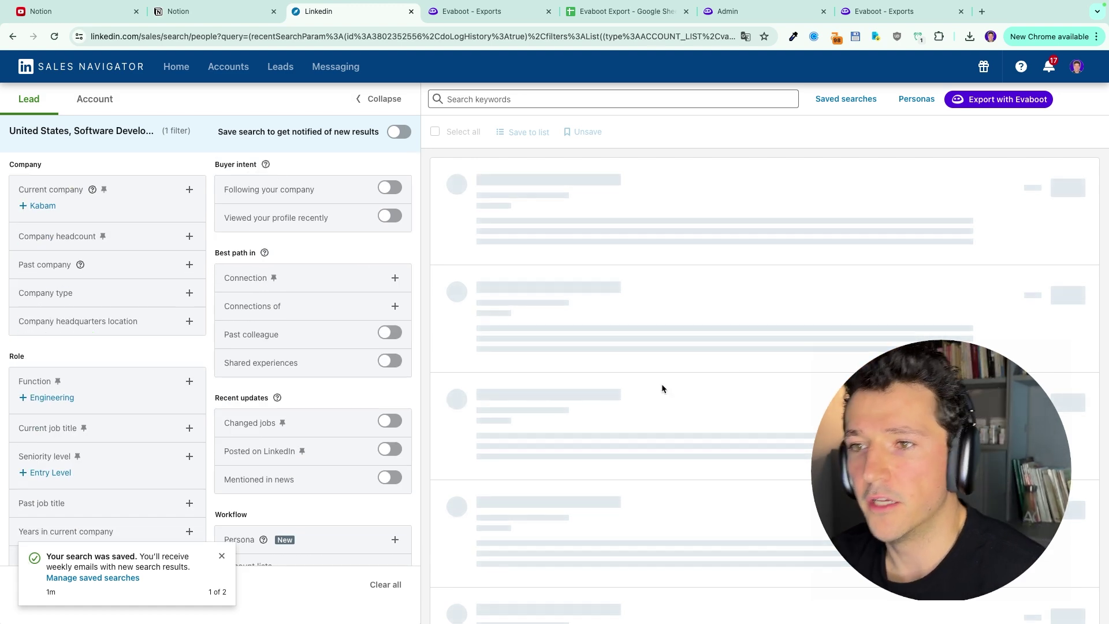
scroll(213, 397, down, 1)
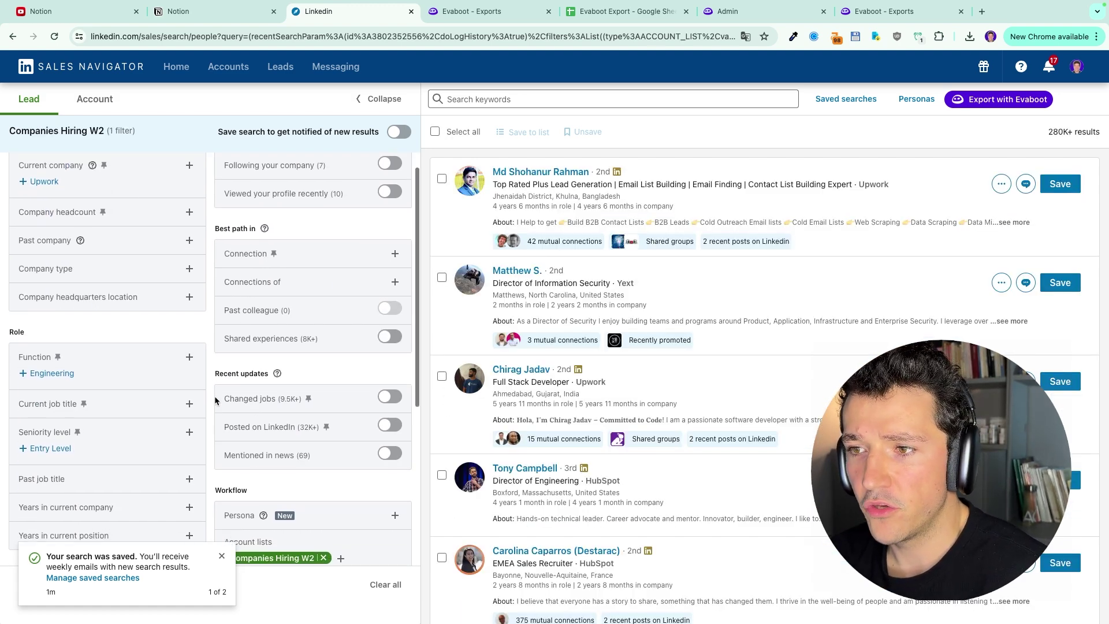
scroll(133, 357, down, 1)
Add HR and Talent Acquistion as current job title filters.
click(133, 354)
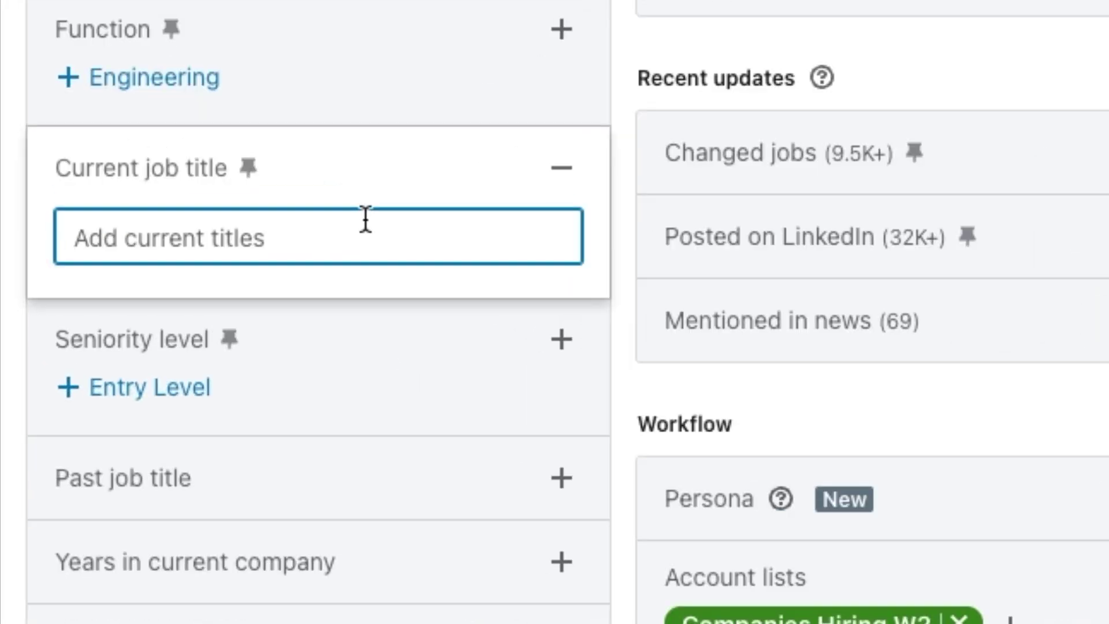
text(HR)
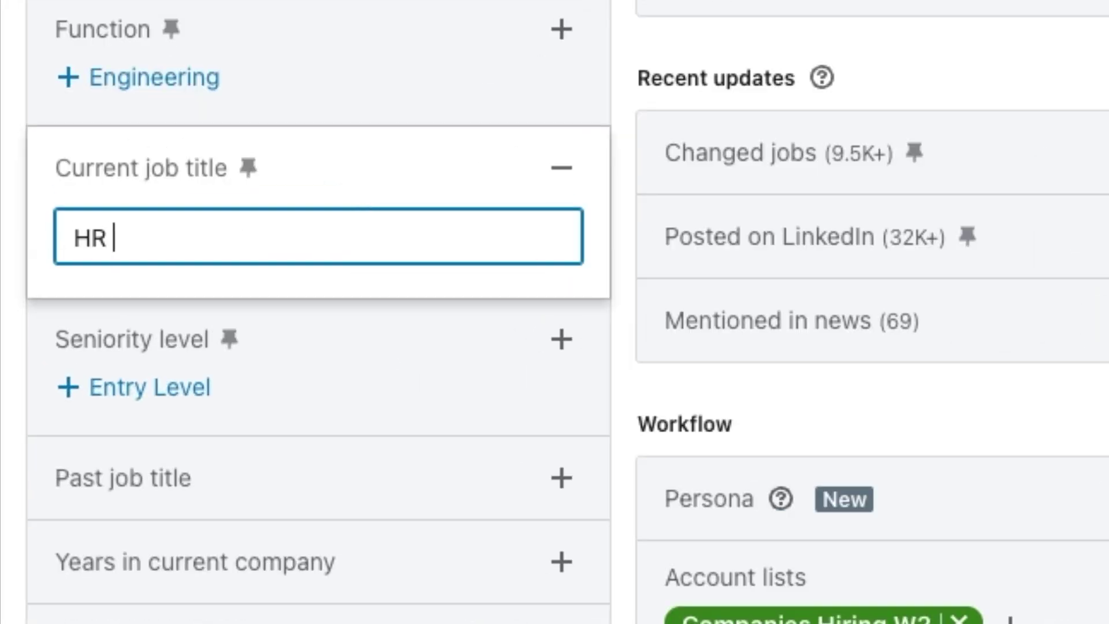
key(Return)
text(T)
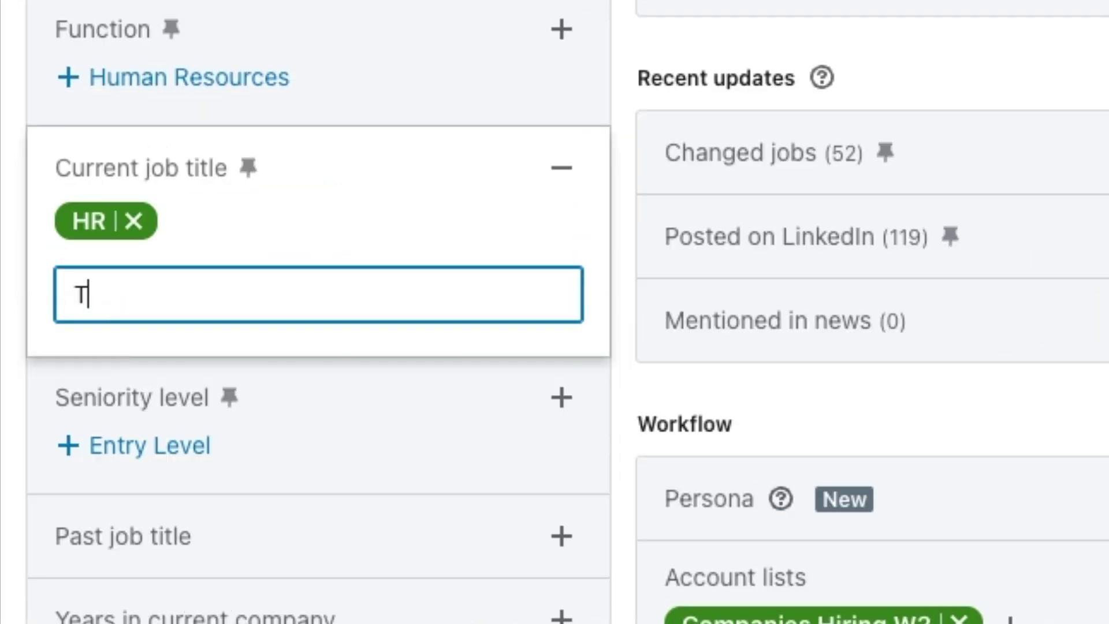
text(alent Acquistion)
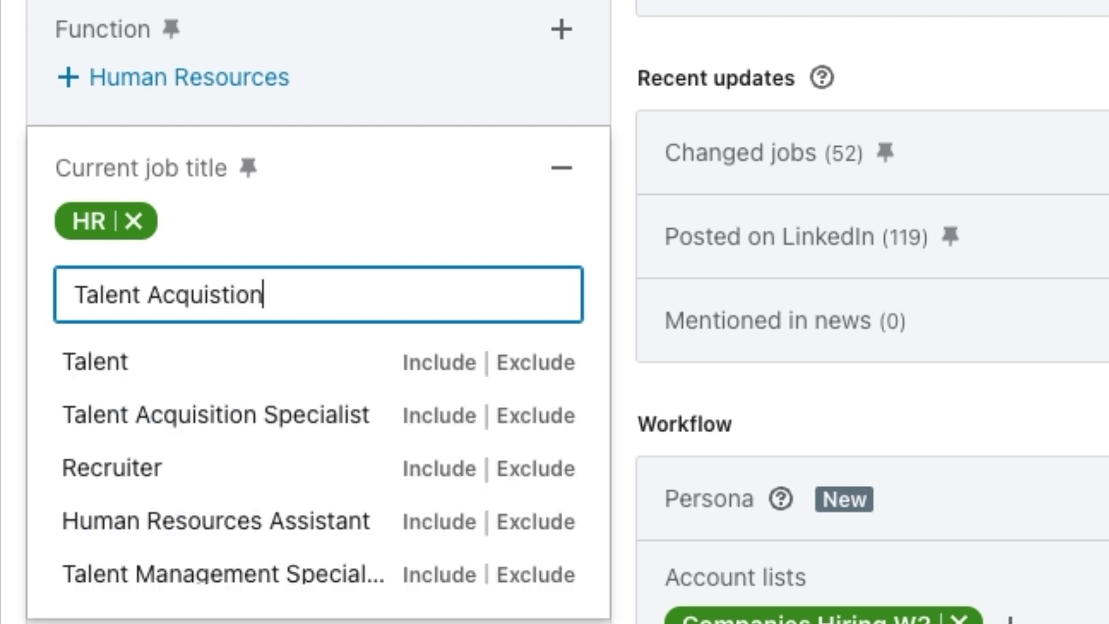
key(Return)
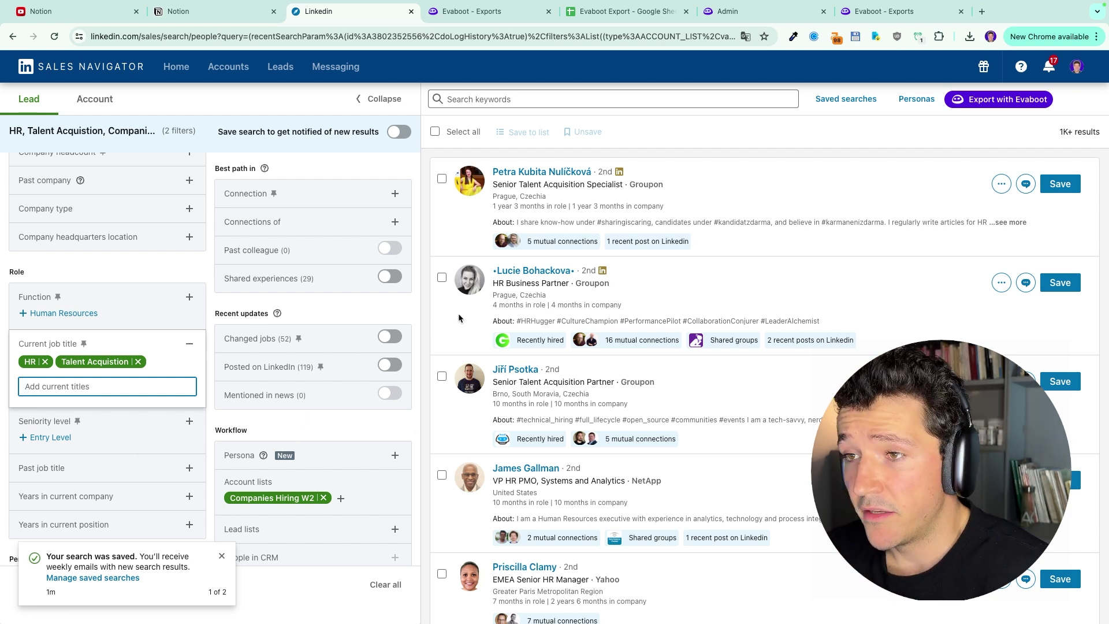
click(430, 316)
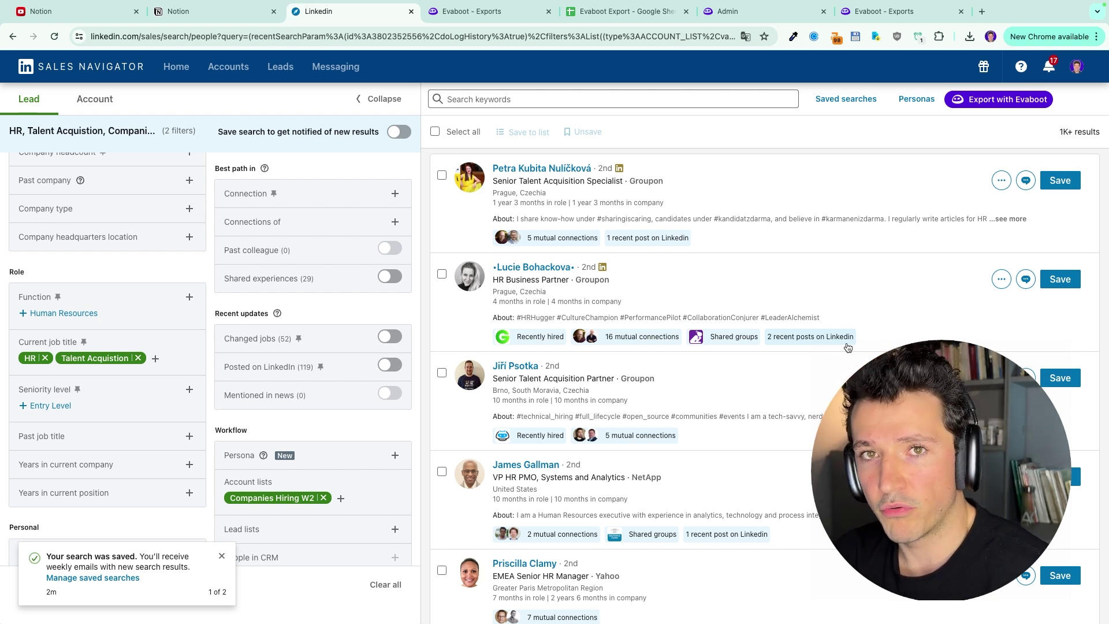
Filter the Companies Hiring W2 account search by 'Senior leadership changes in last 3 months'.
click(91, 106)
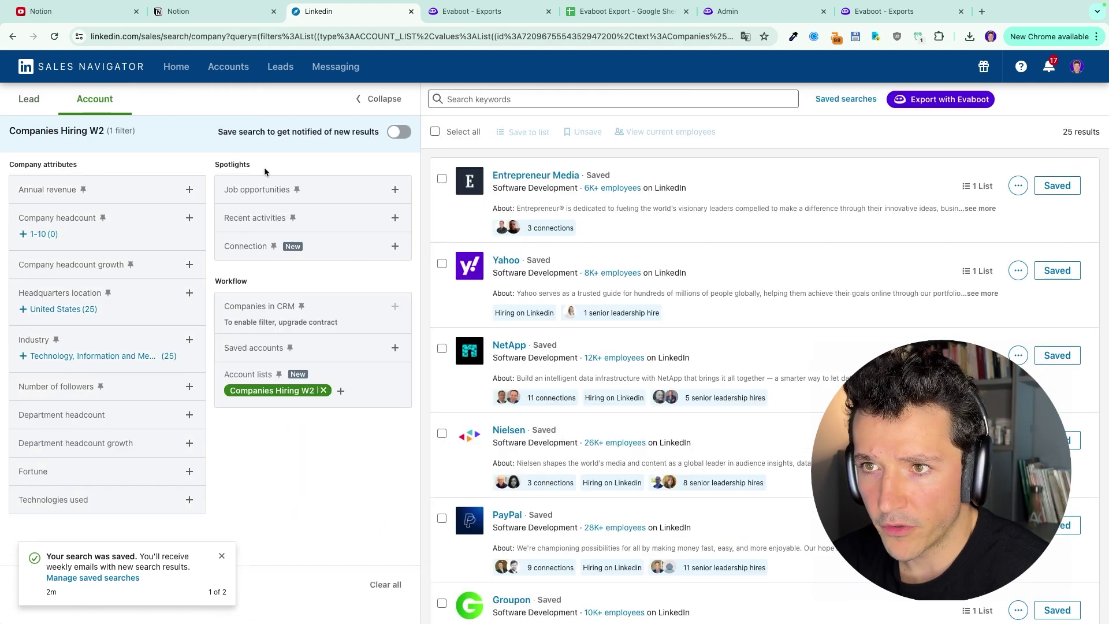
click(351, 223)
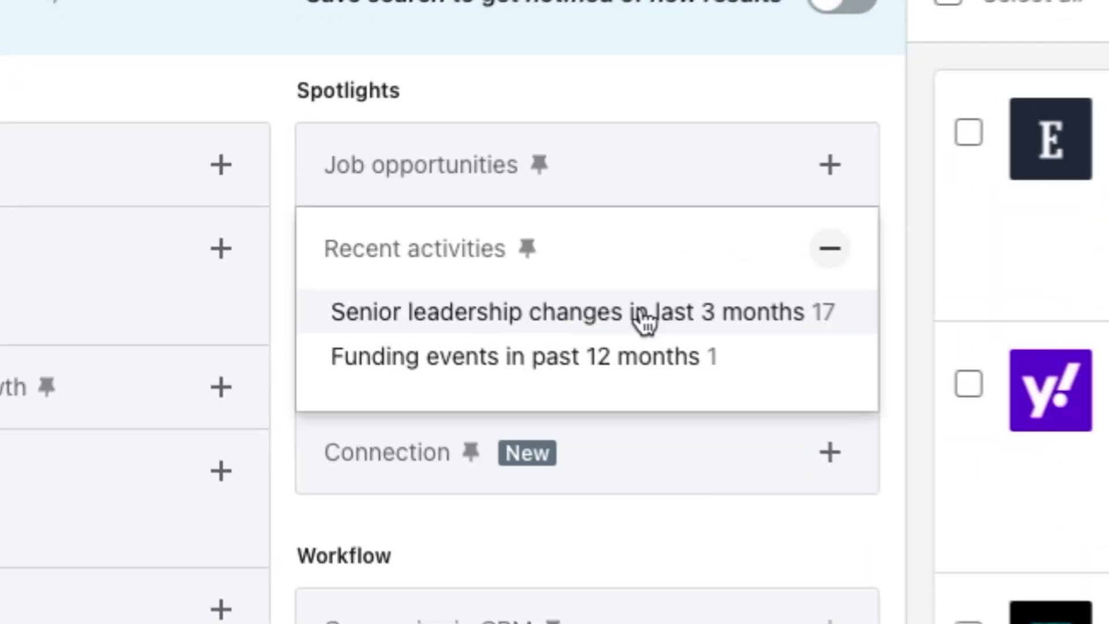
click(513, 360)
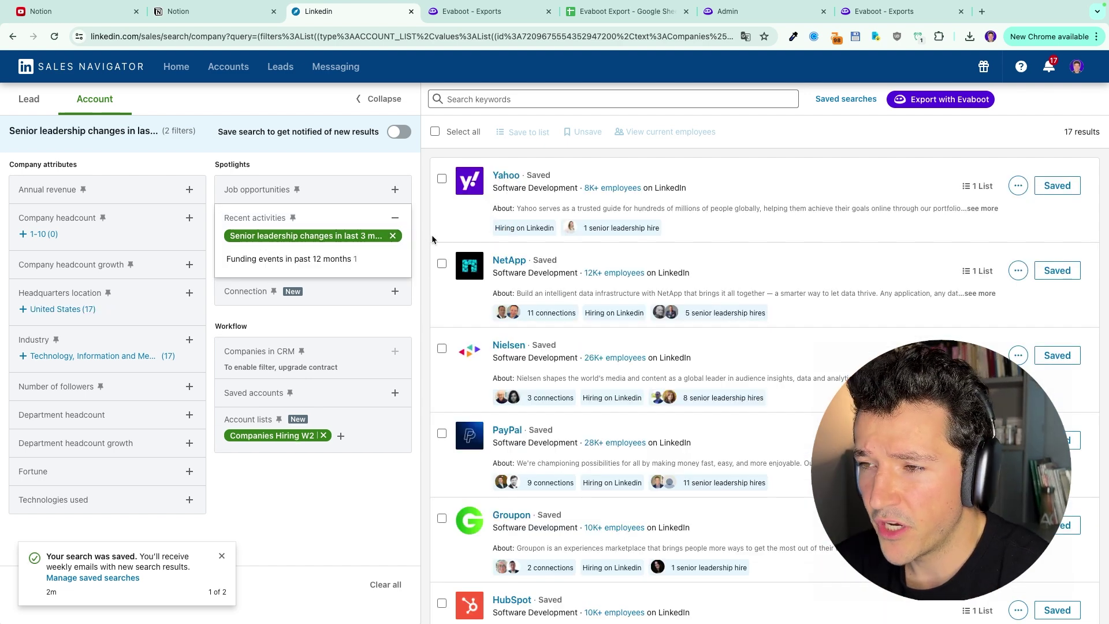
mouse_move(621, 228)
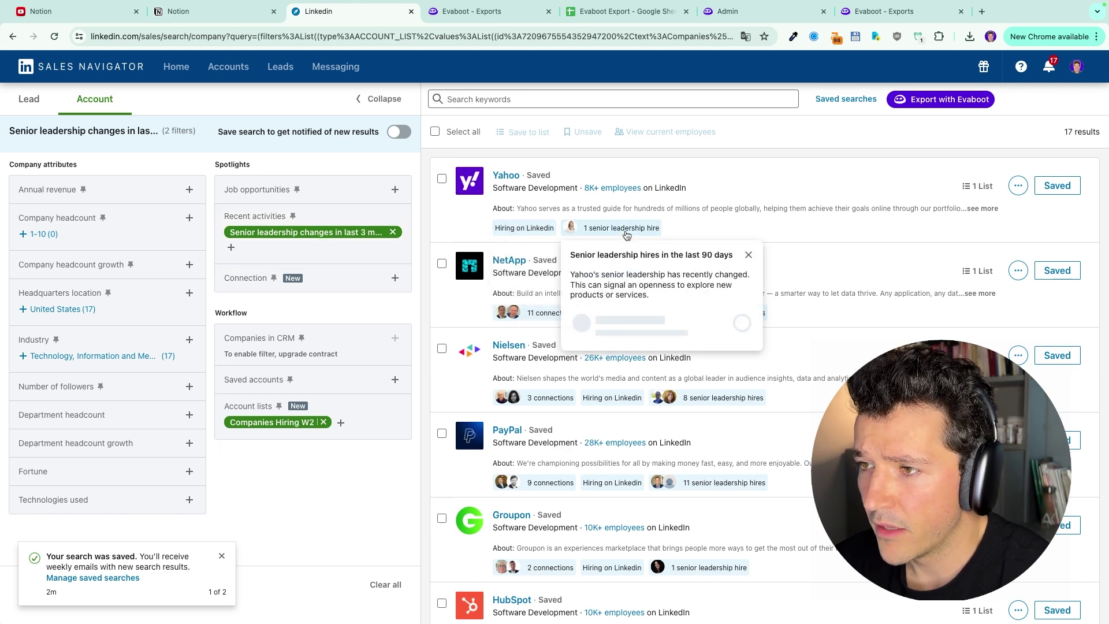